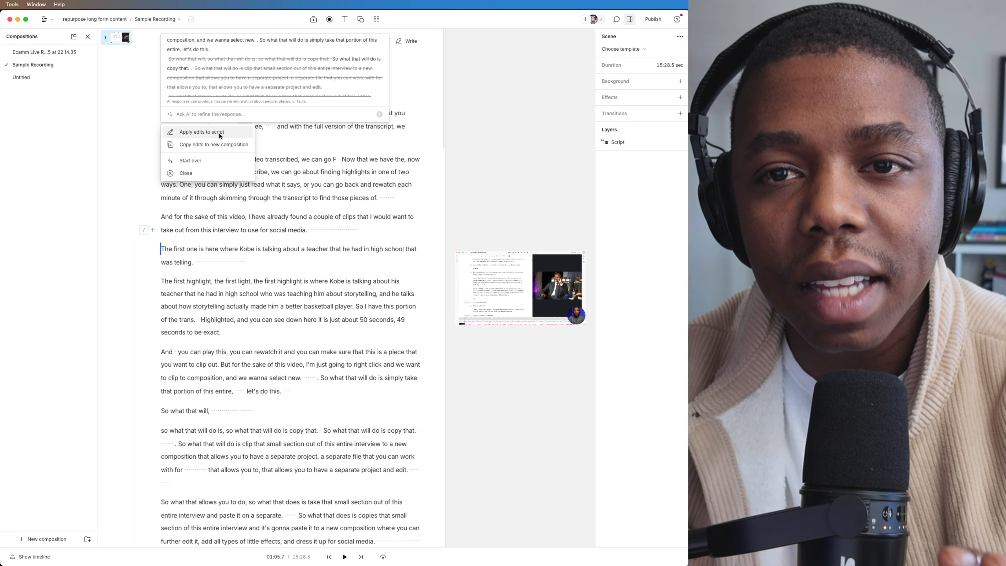
Step: Apply the AI-suggested cuts of repeated takes to the Sample Recording script and look over the struck-out passages
left_click(220, 134)
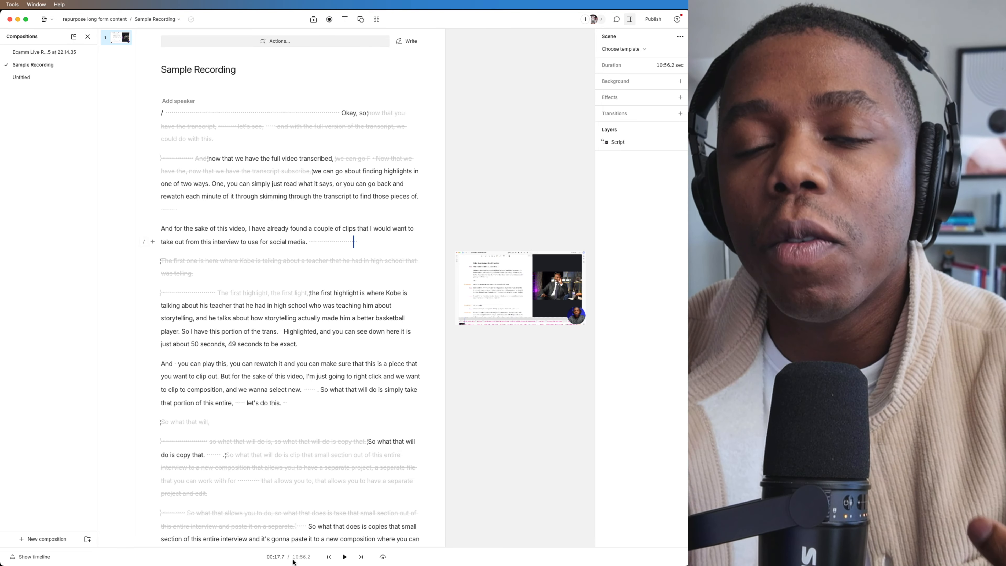
scroll(276, 460, "down", 2)
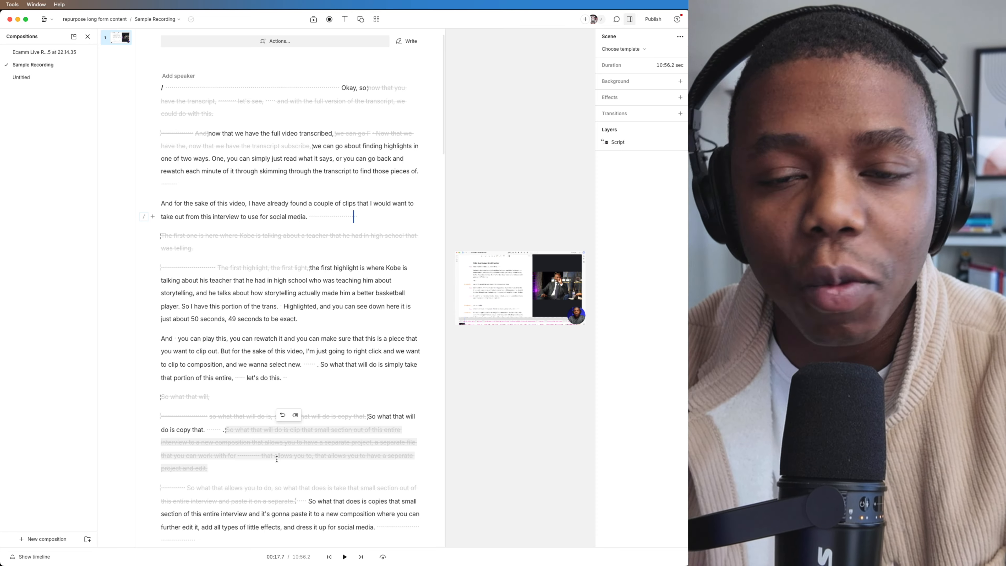
scroll(277, 459, "up", 2)
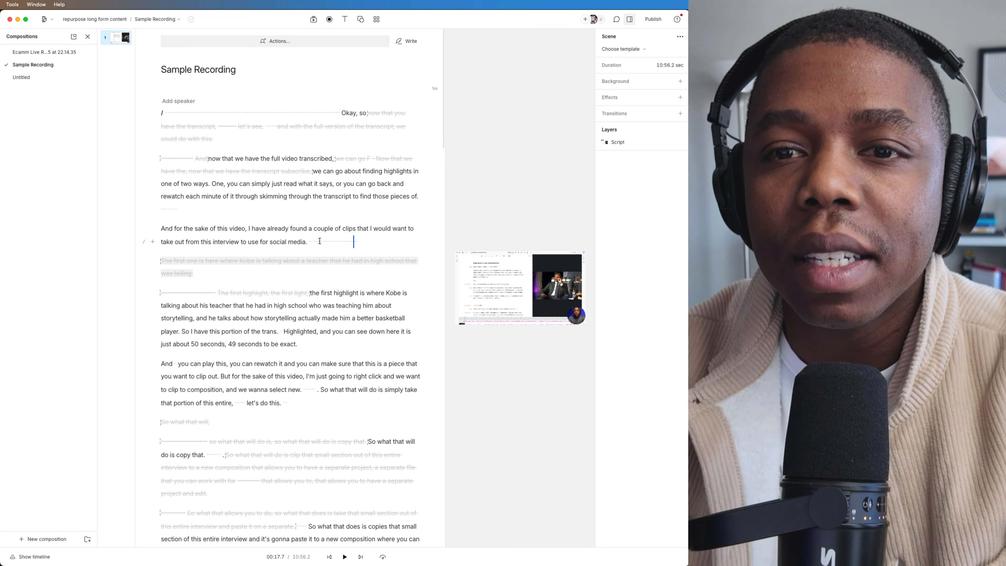
mouse_move(322, 175)
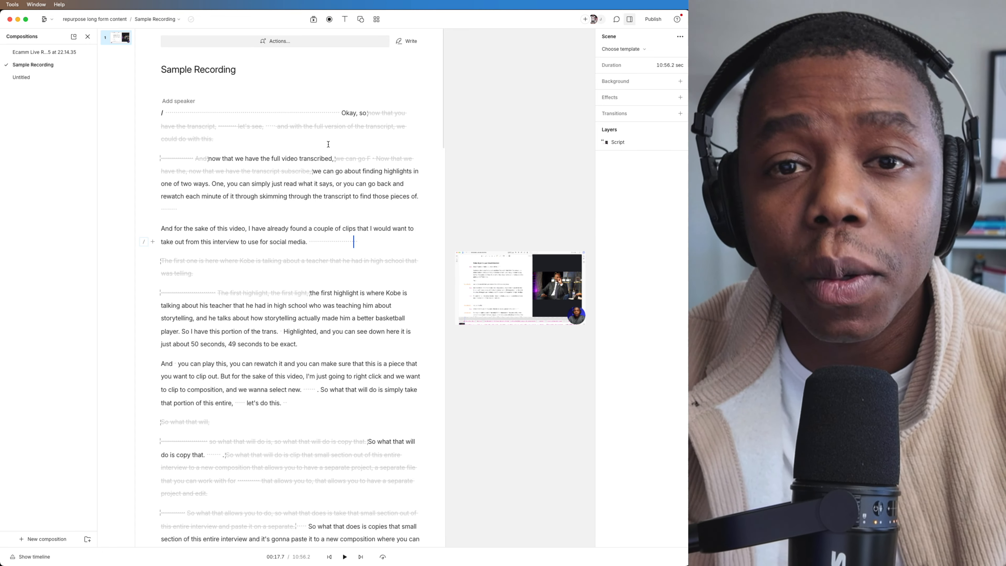
left_click(331, 126)
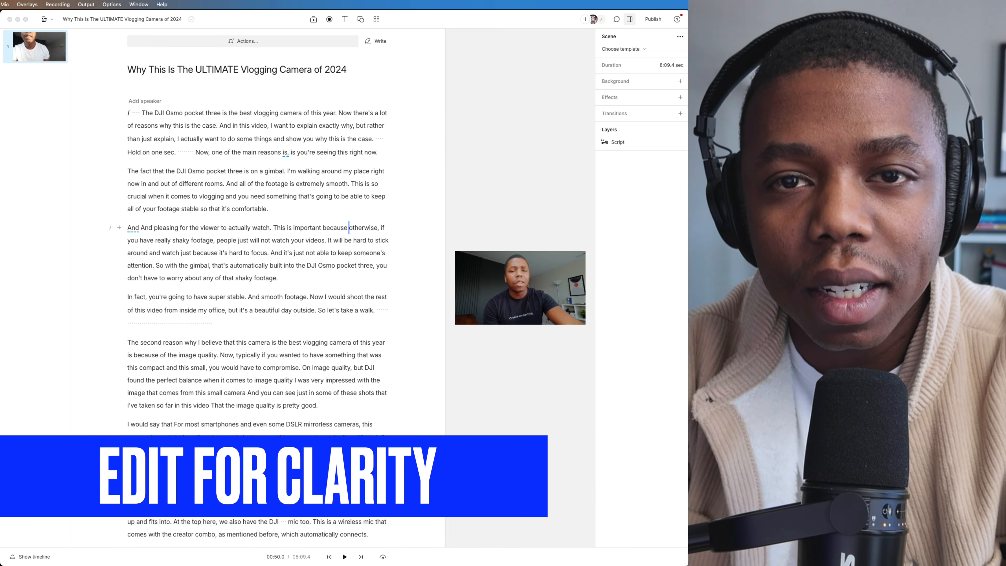
Step: Have AI edit the ULTIMATE Vlogging Camera script for clarity, review the suggested cuts and apply them to the script
left_click(233, 41)
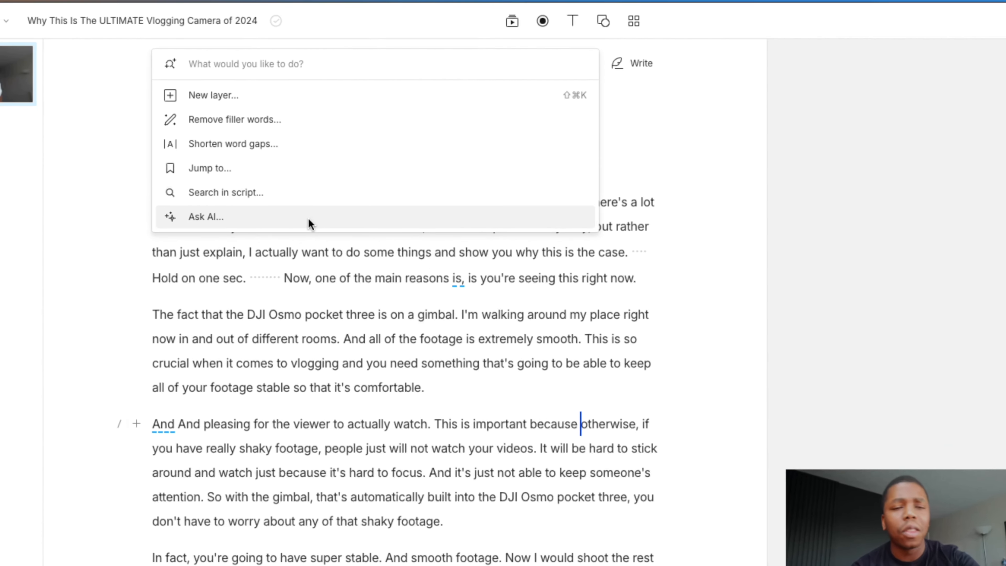
left_click(309, 221)
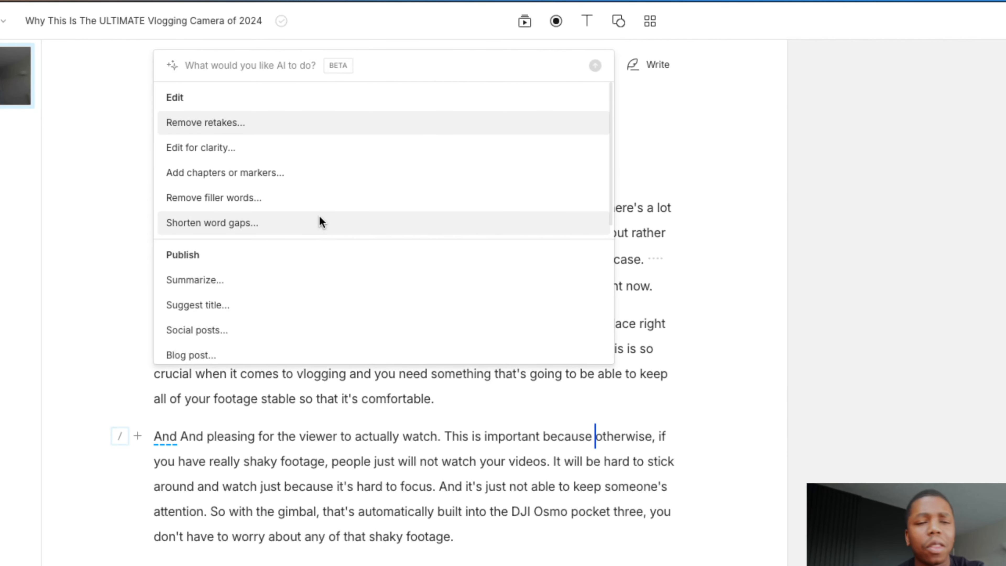
left_click(219, 153)
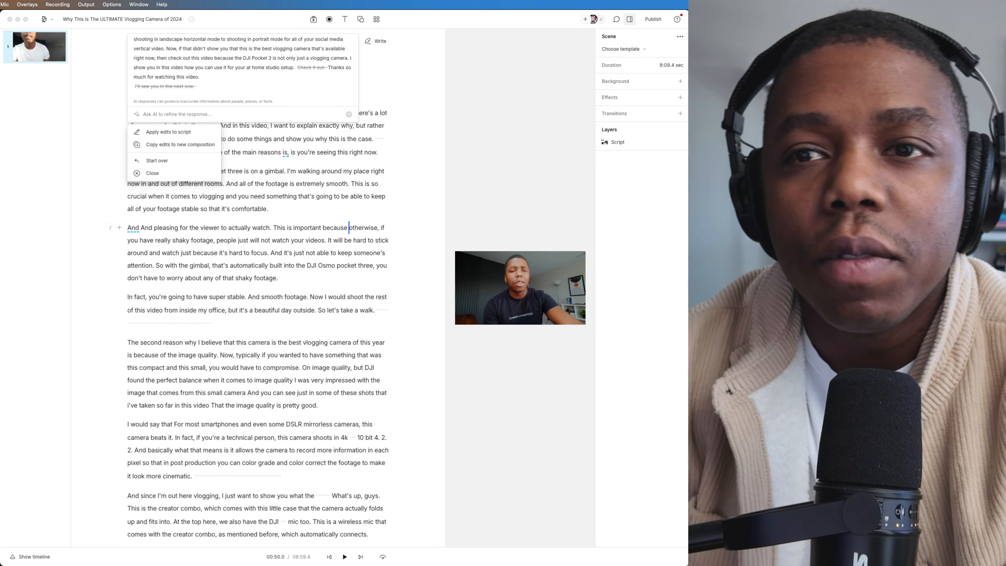
scroll(243, 70, "up", 5)
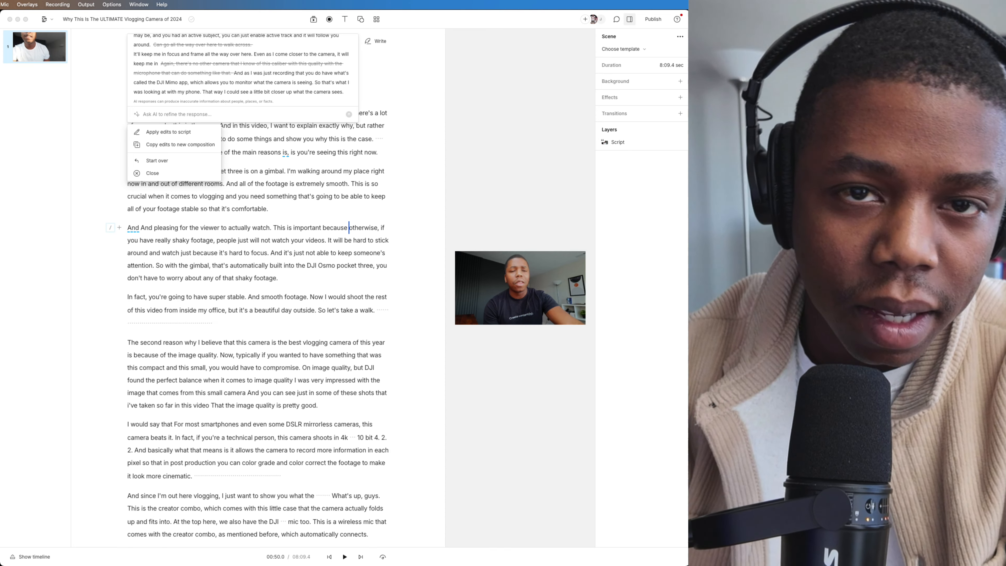
left_click(179, 132)
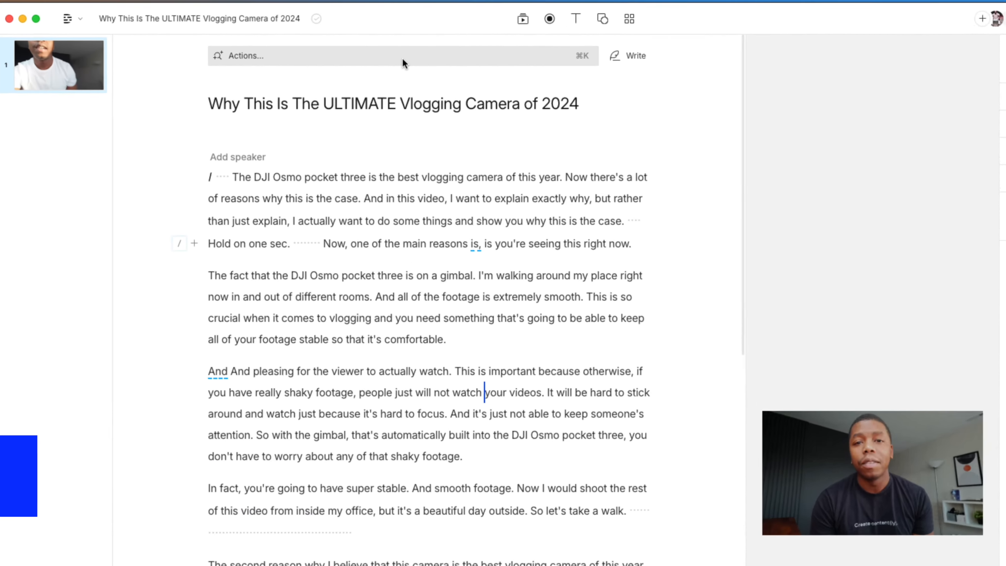
Step: Ask AI to add chapters to the vlogging camera script, submitting the preset prompt without a chapter count
left_click(404, 63)
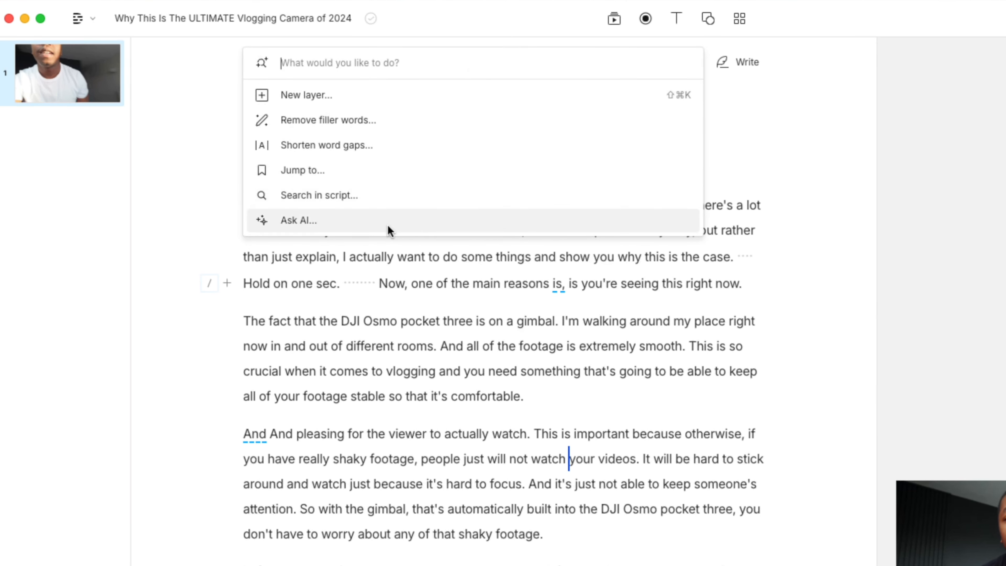
left_click(331, 194)
left_click(355, 173)
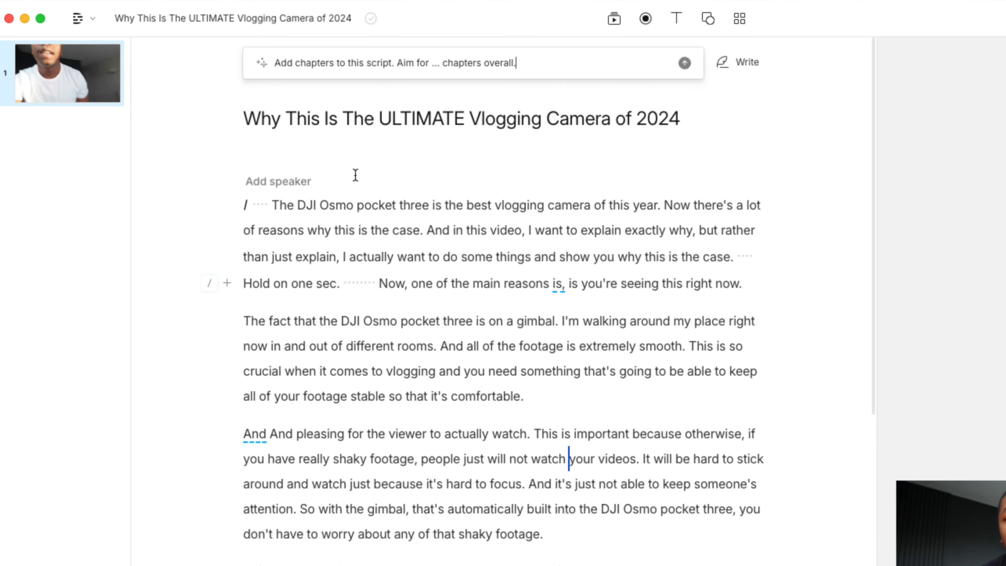
key("Return")
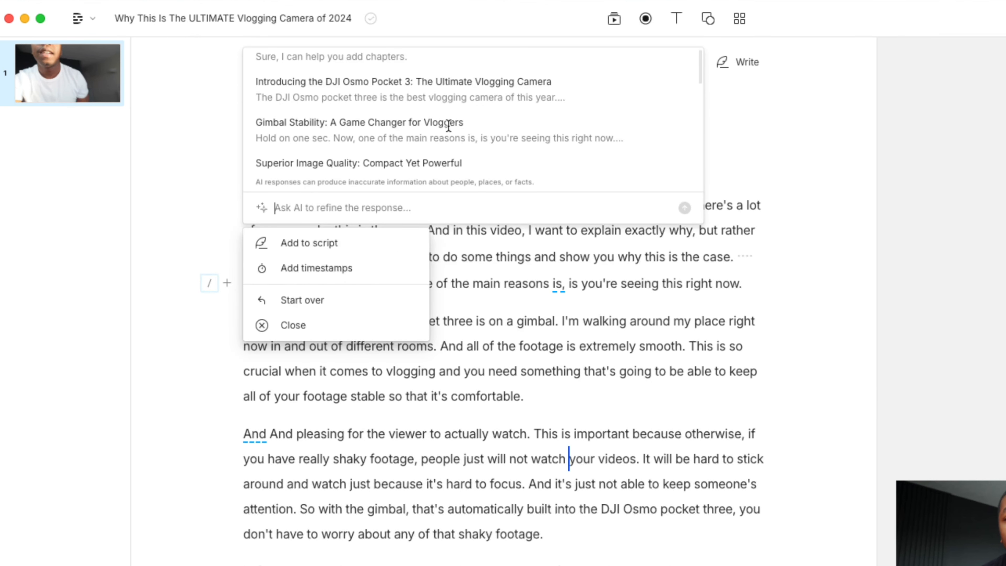
Step: Review the suggested chapter titles and add the chapters to the vlogging camera script
scroll(448, 126, "down", 3)
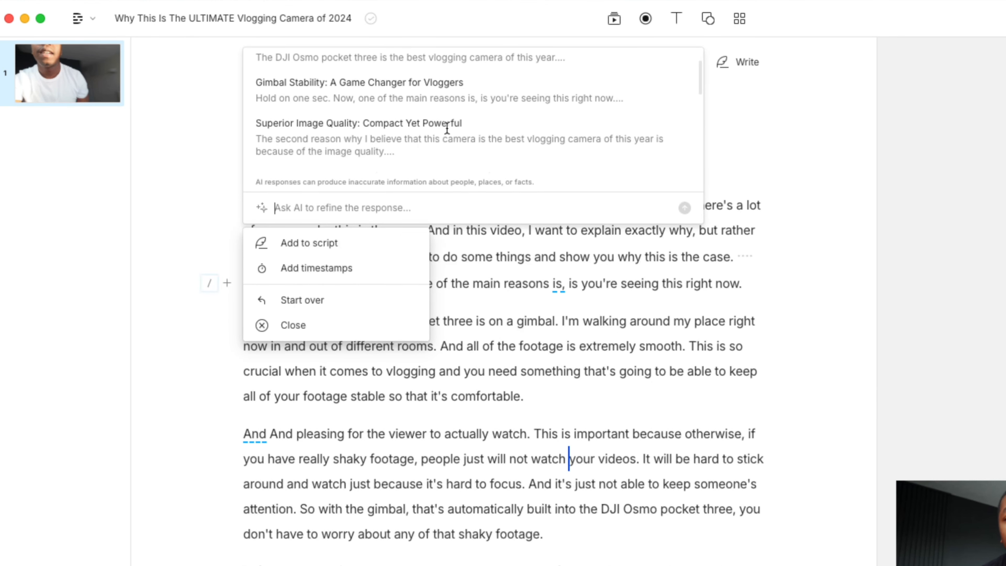
scroll(447, 127, "up", 5)
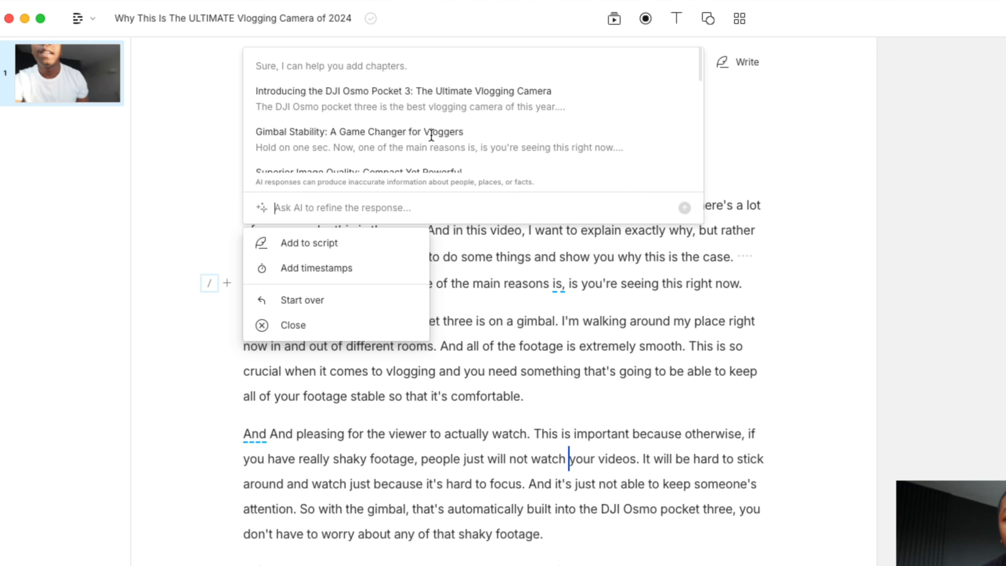
scroll(431, 135, "down", 5)
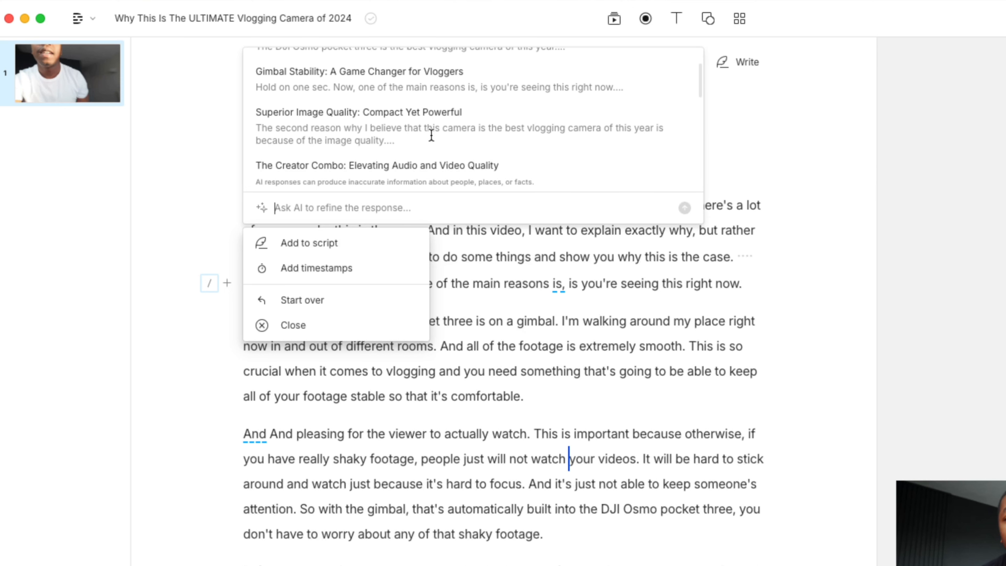
scroll(431, 135, "down", 5)
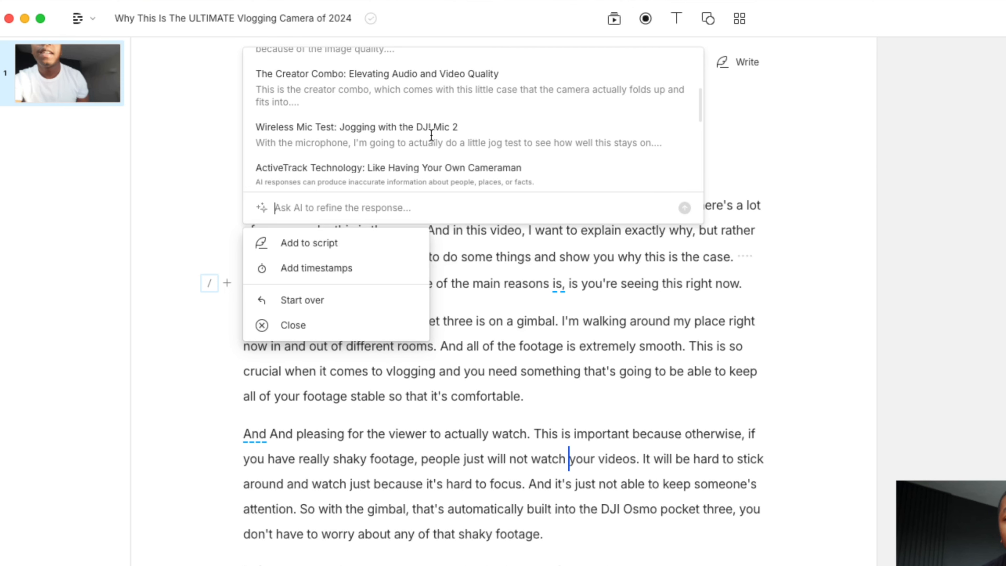
scroll(431, 134, "down", 3)
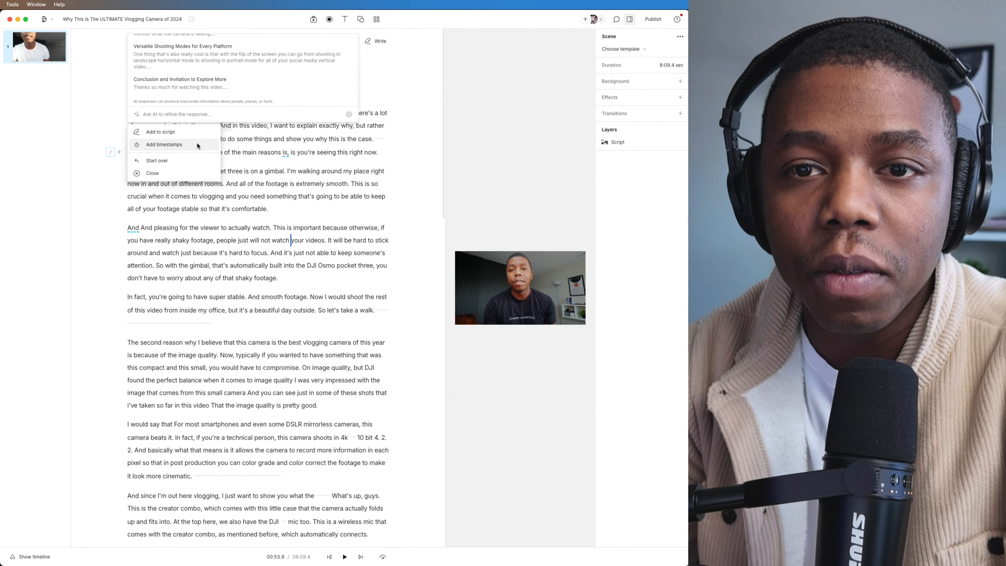
left_click(198, 145)
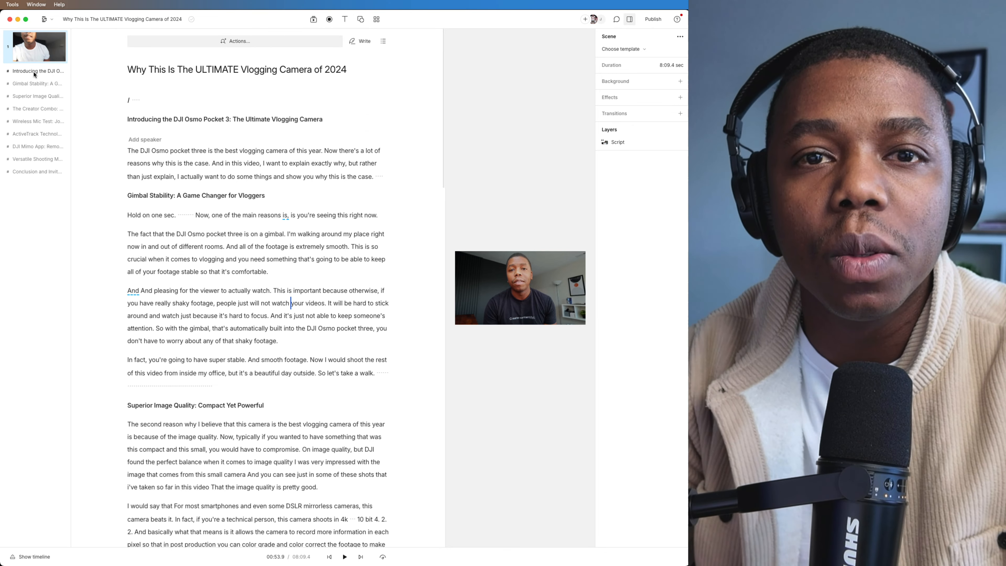
Step: Jump between the new chapter markers, including Gimbal Stability, Wireless Mic Test and ActiveTrack Technology, to check their places in the script
left_click(32, 86)
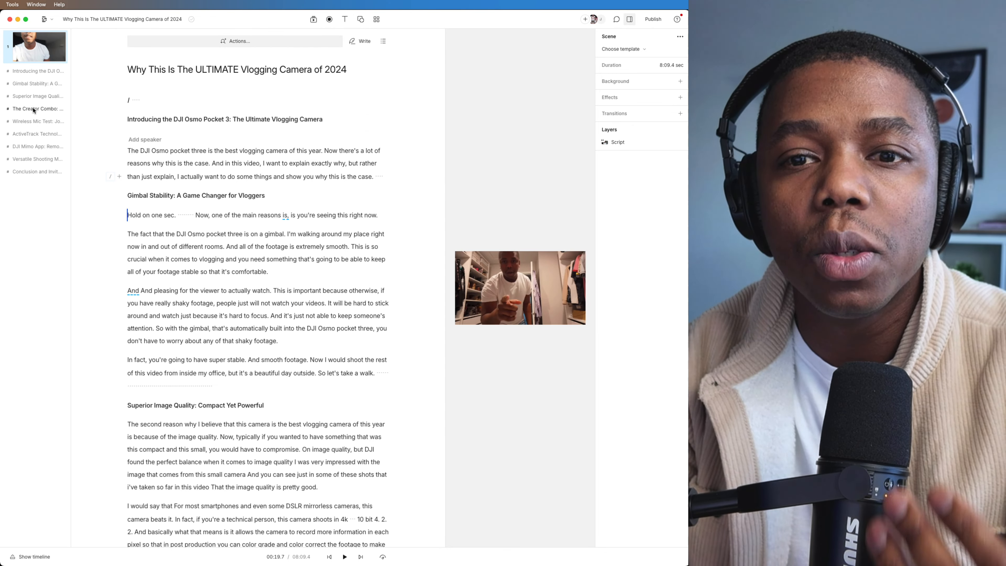
left_click(32, 121)
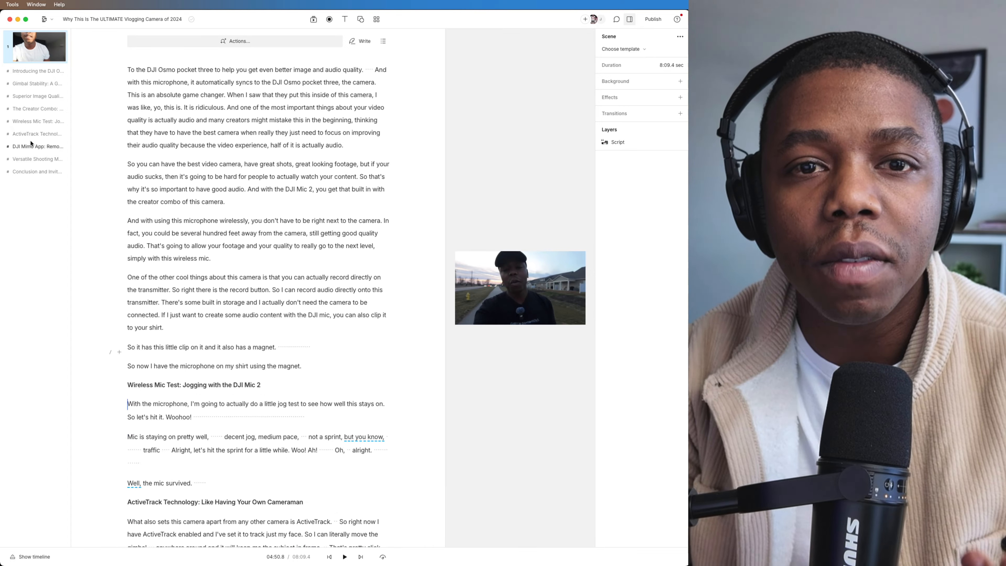
left_click(31, 135)
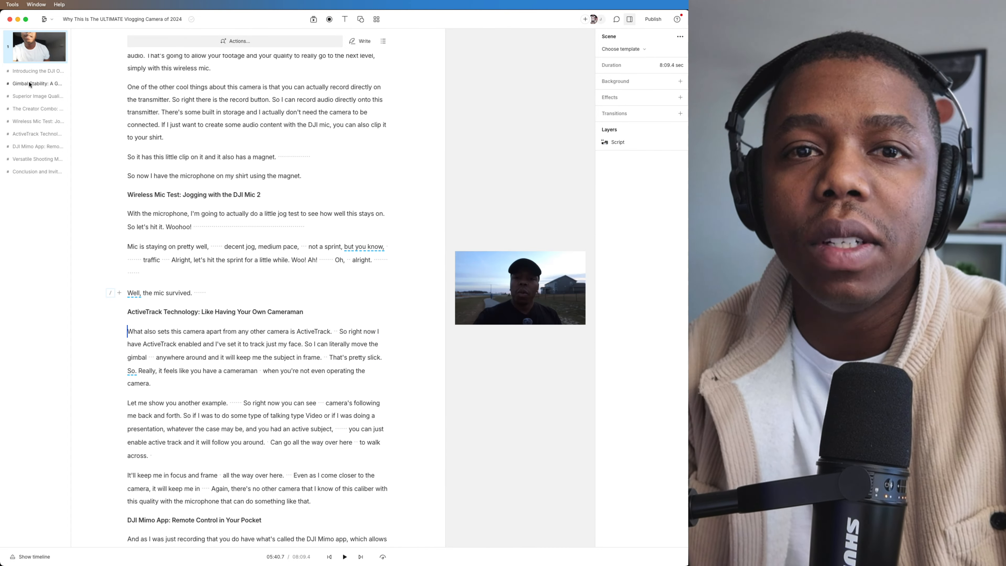
left_click(30, 75)
left_click(32, 84)
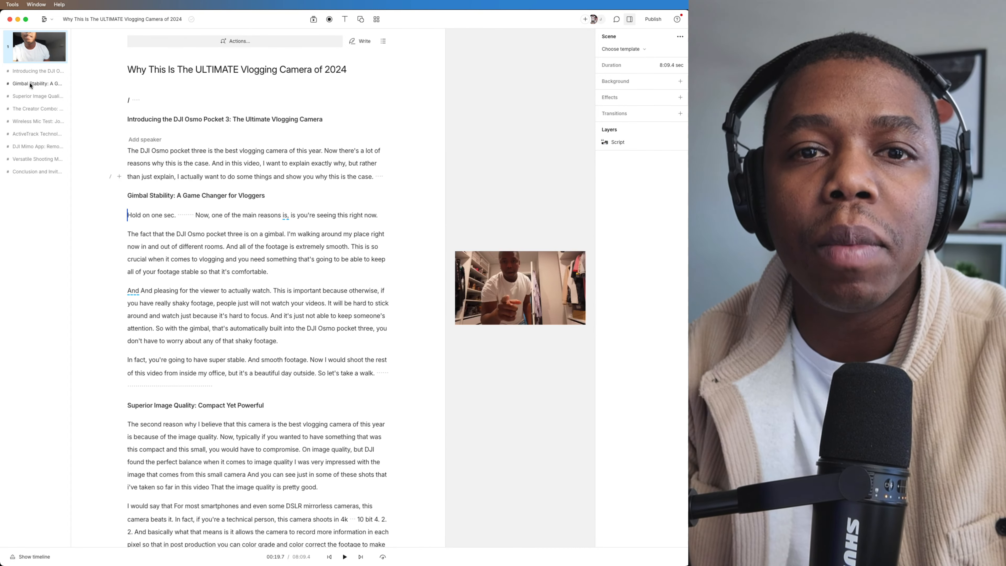
left_click(28, 121)
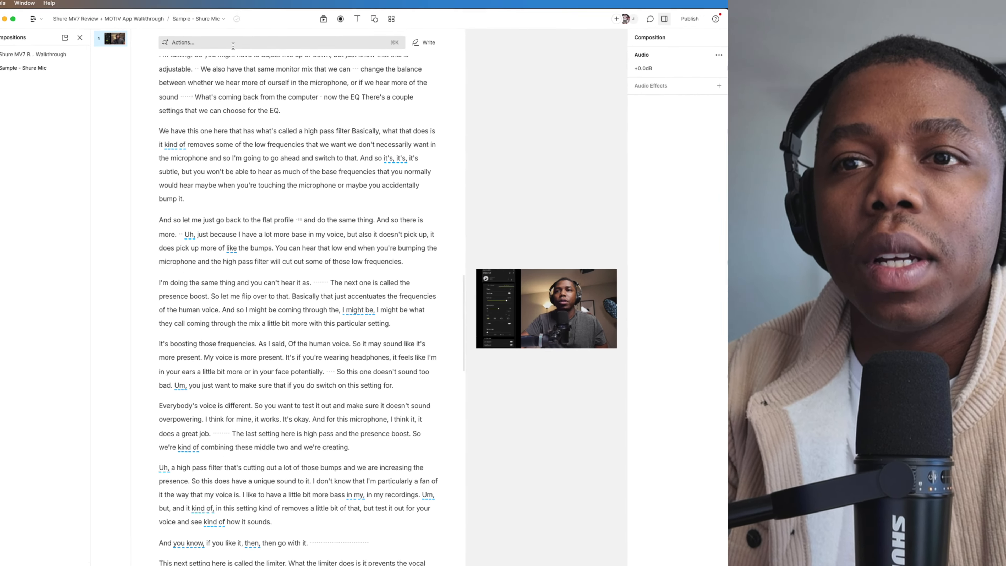
Step: Find all filler words in the Sample - Shure Mic script, delete every one and look over the cleaned transcript
left_click(230, 43)
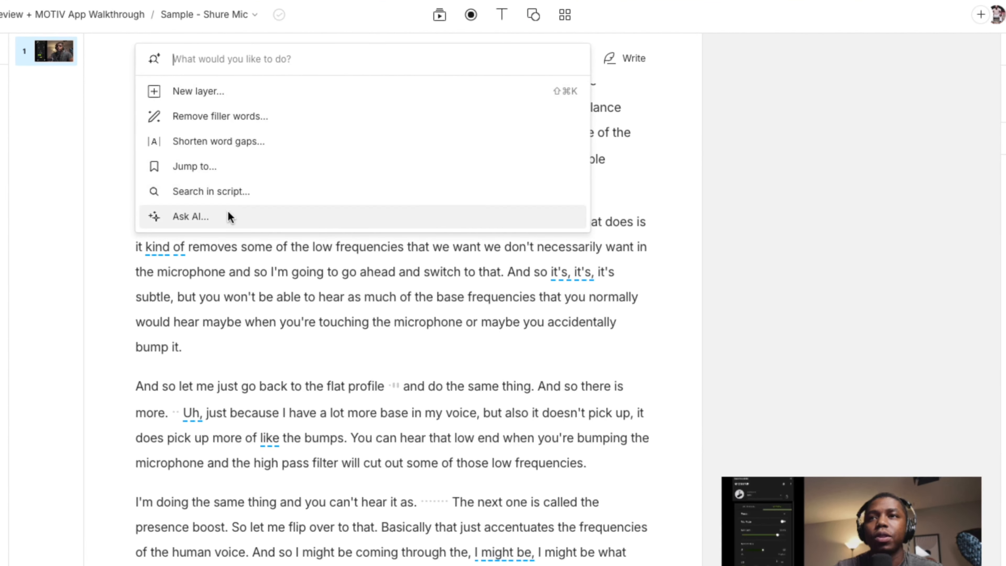
left_click(229, 217)
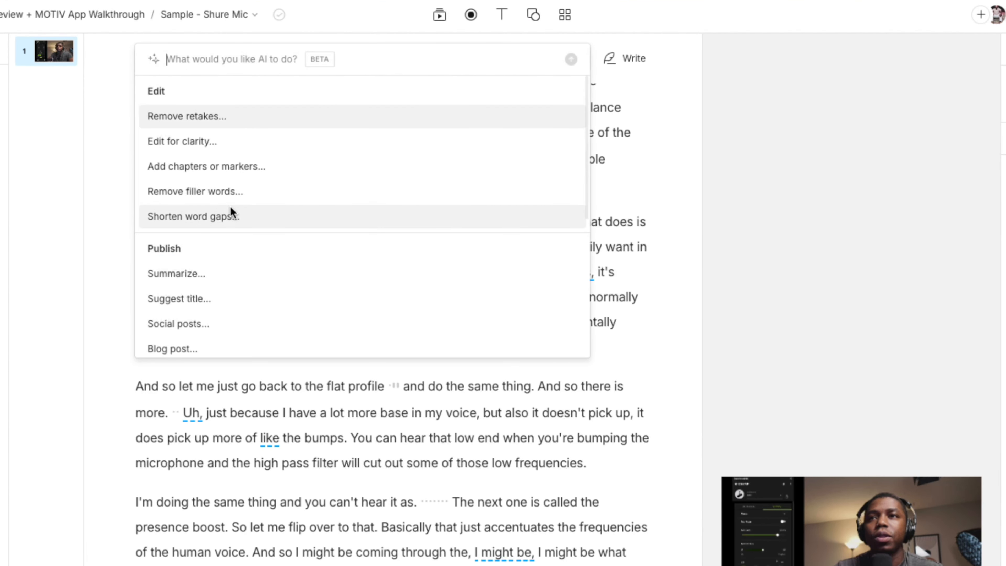
left_click(246, 191)
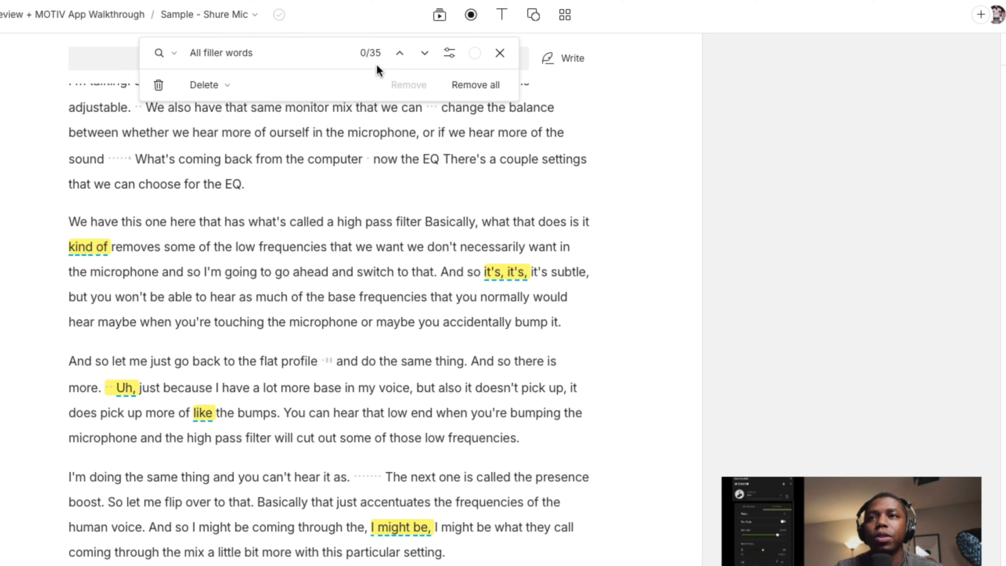
left_click(463, 90)
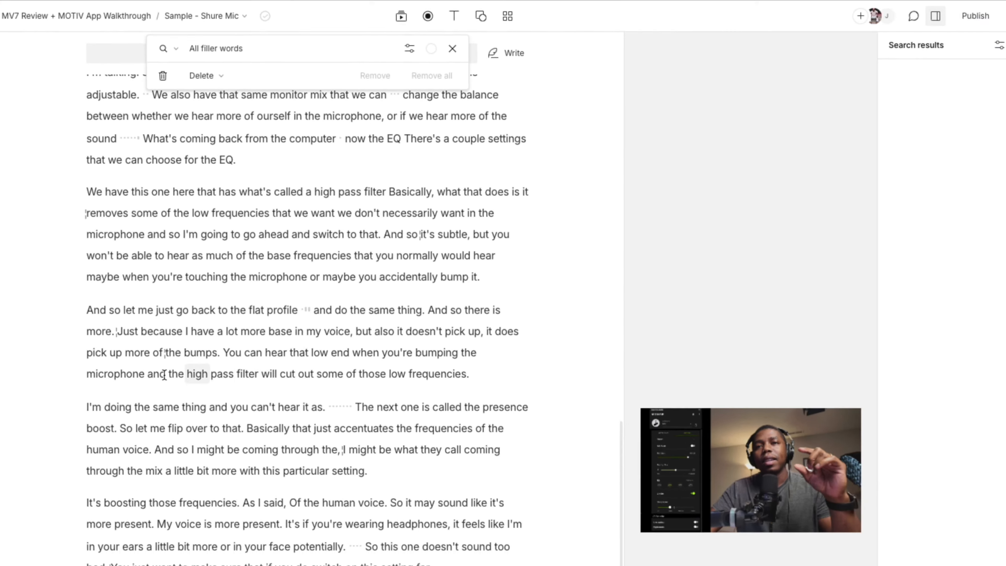
scroll(237, 357, "down", 10)
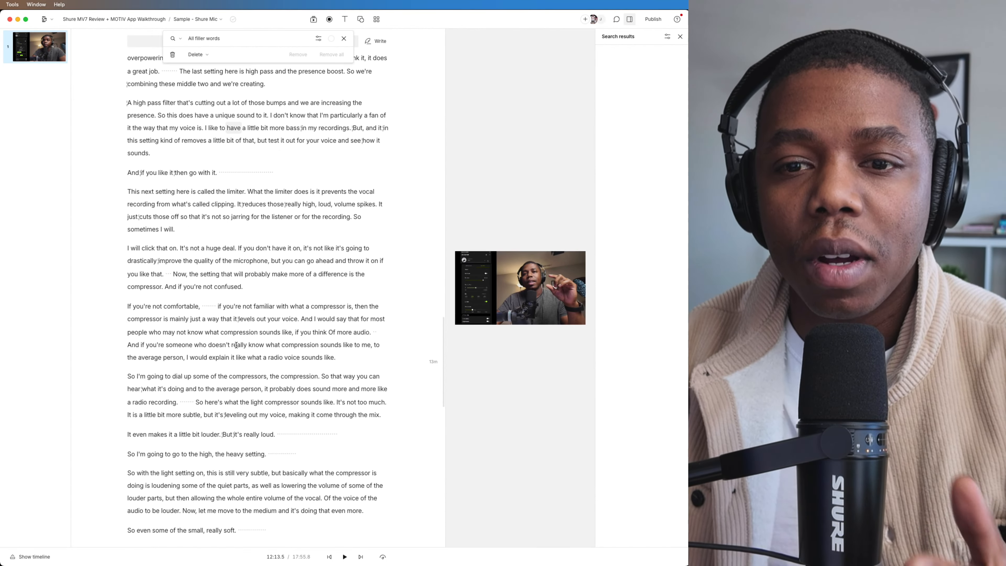
scroll(236, 345, "down", 1)
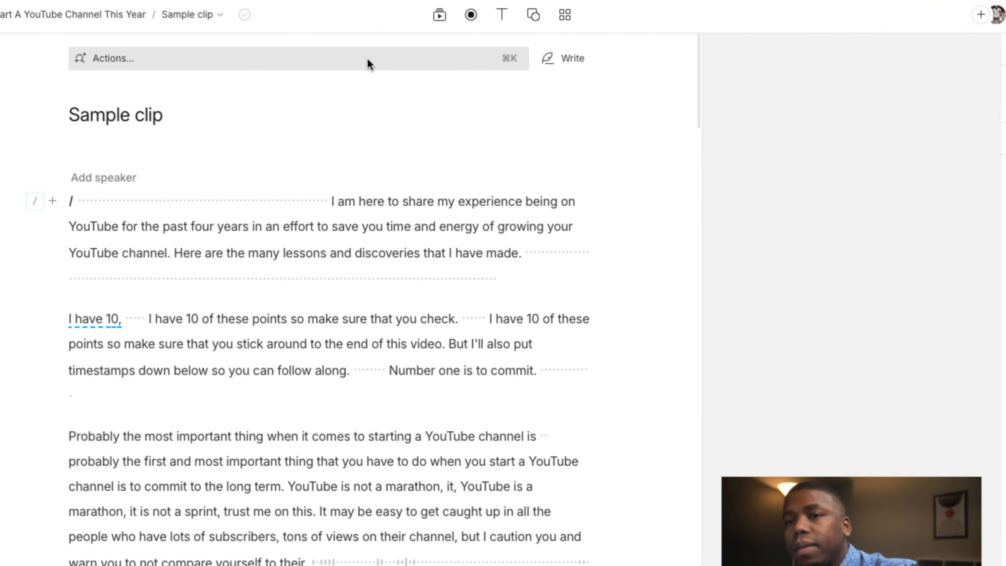
Step: Shorten all word gaps of 0.5 seconds or more in the Sample clip script to 0.1 seconds
left_click(367, 59)
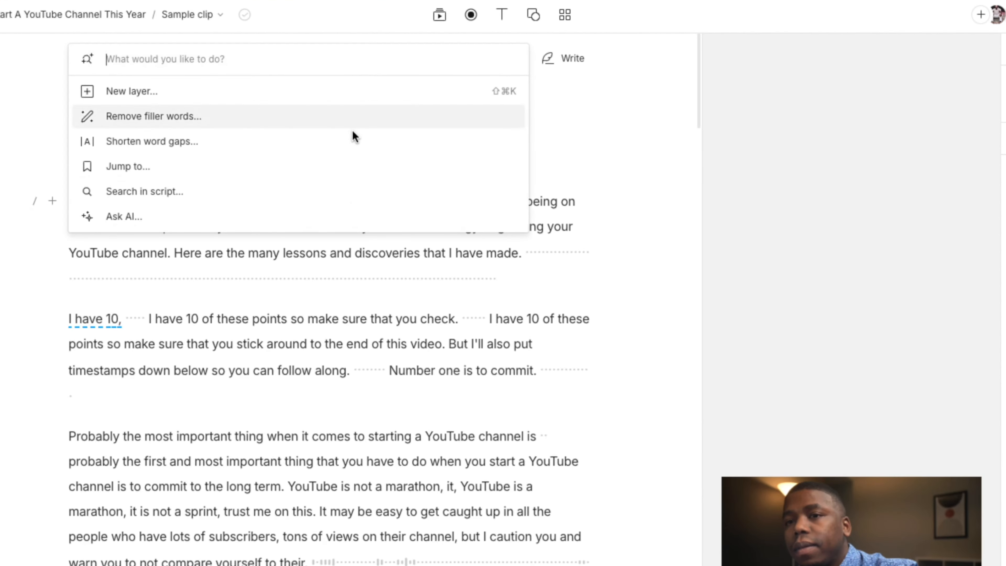
left_click(232, 221)
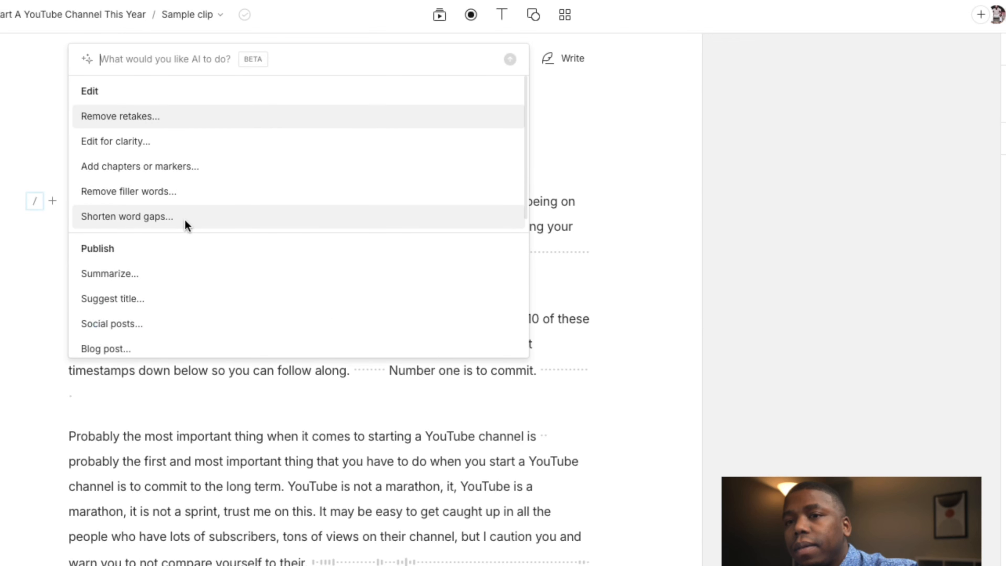
left_click(185, 219)
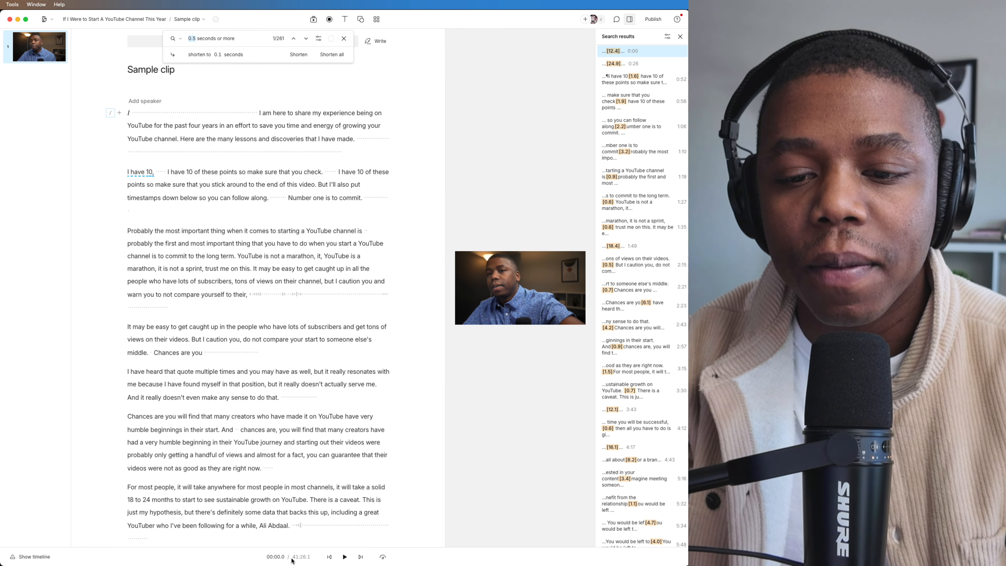
left_click(331, 56)
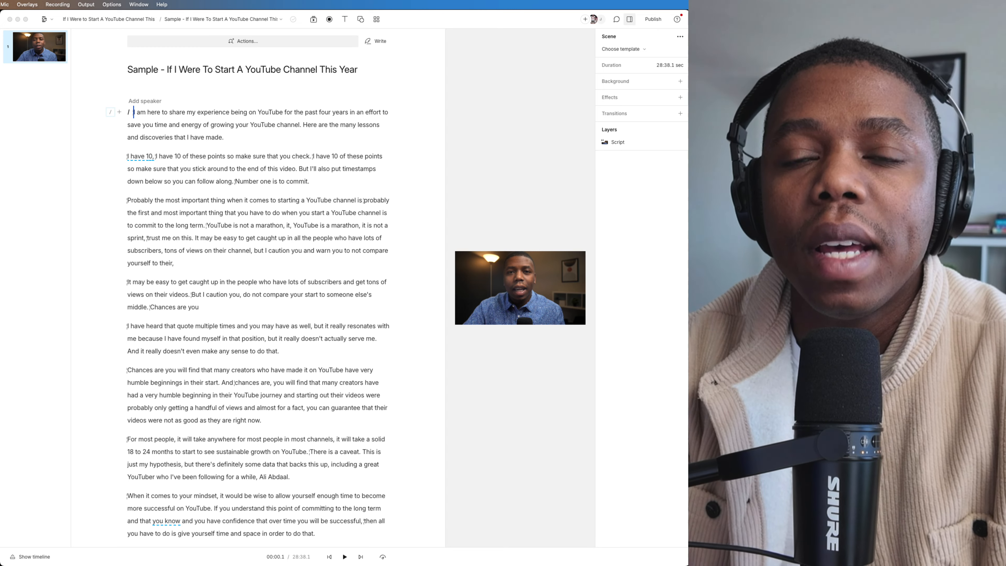
Step: Generate an AI summary of the Sample - If I Were To Start A YouTube Channel This Year script and highlight its text
scroll(258, 298, "down", 10)
scroll(258, 297, "up", 10)
left_click(215, 40)
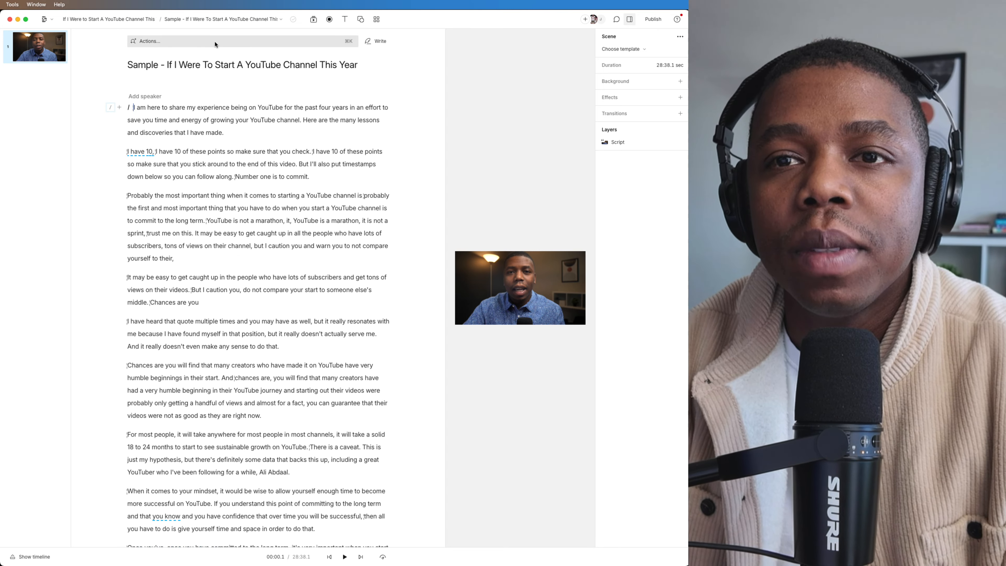
left_click(215, 41)
left_click(203, 120)
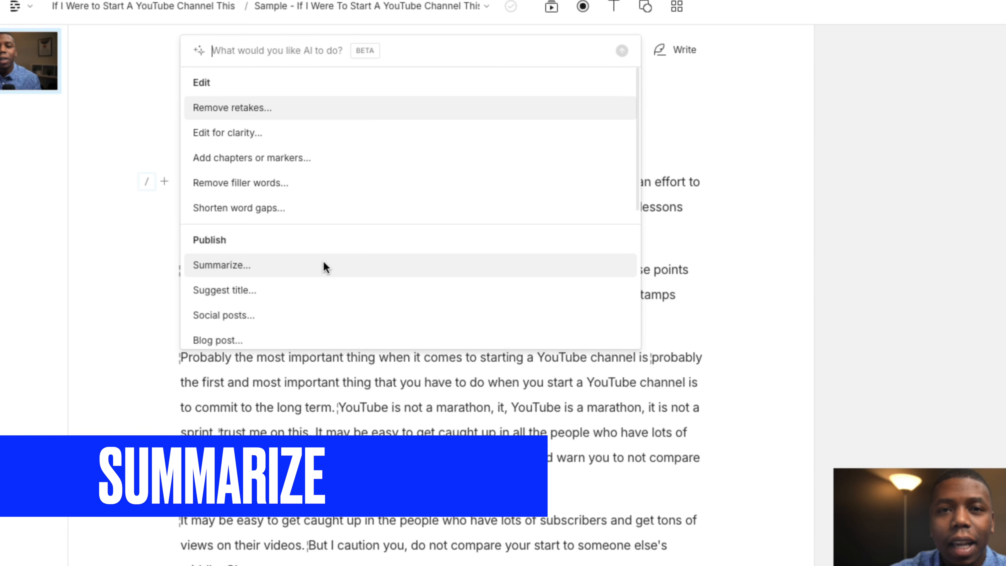
left_click(324, 267)
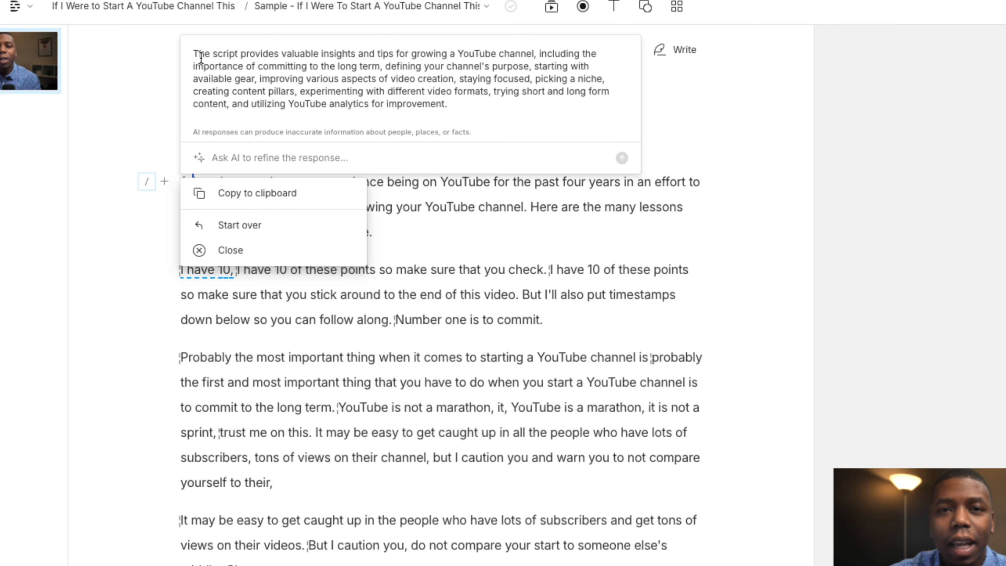
left_click_drag(193, 55, 493, 111)
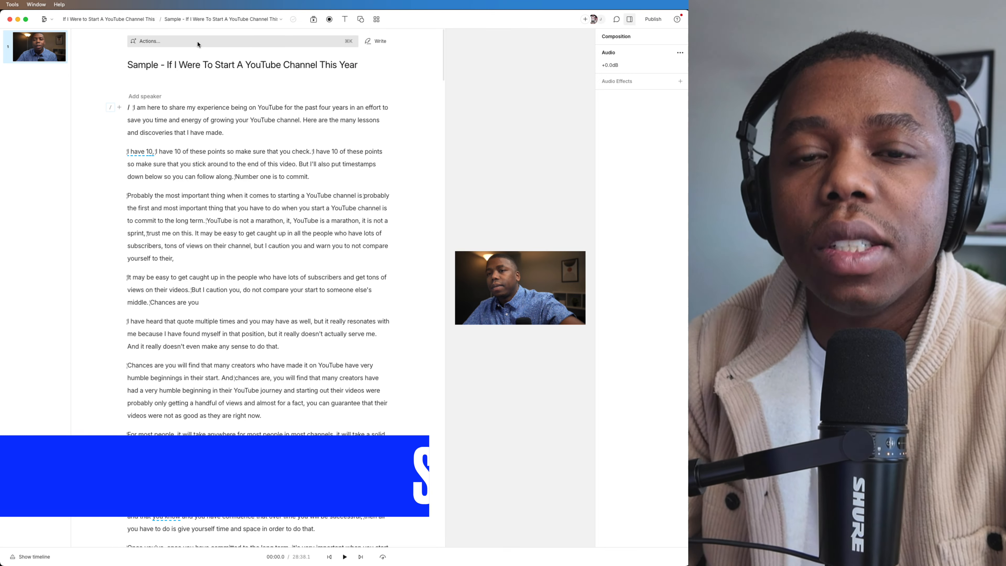
Step: Ask the AI to suggest titles for the YouTube channel script and review the whole list of suggestions
left_click(197, 44)
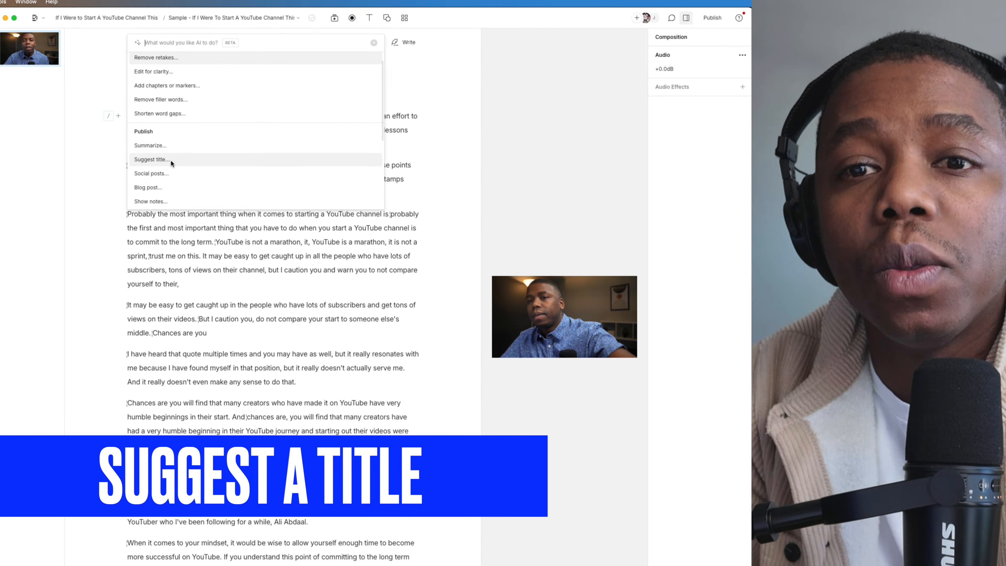
left_click(167, 147)
key("Return")
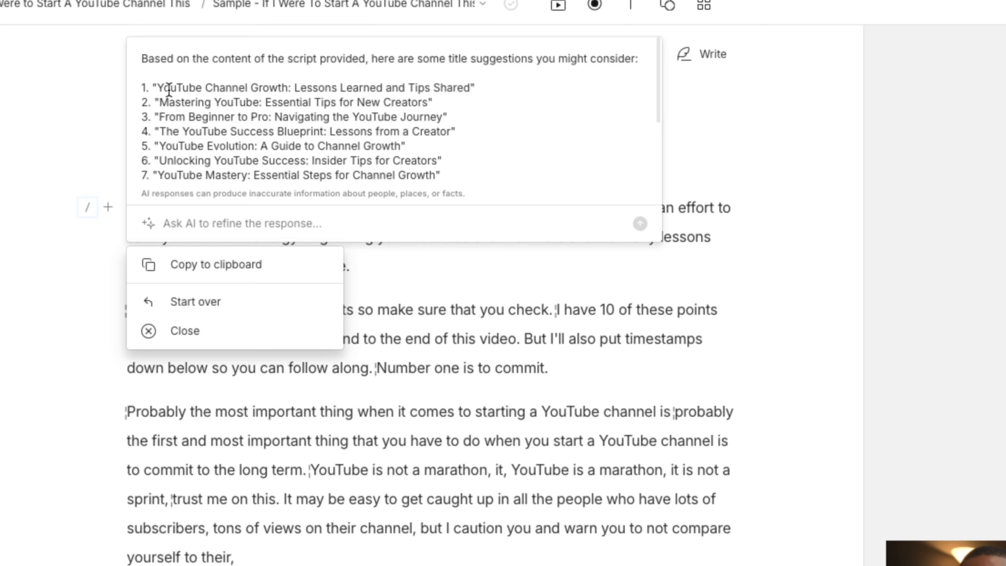
left_click_drag(156, 87, 488, 134)
scroll(492, 128, "up", 4)
scroll(490, 126, "down", 4)
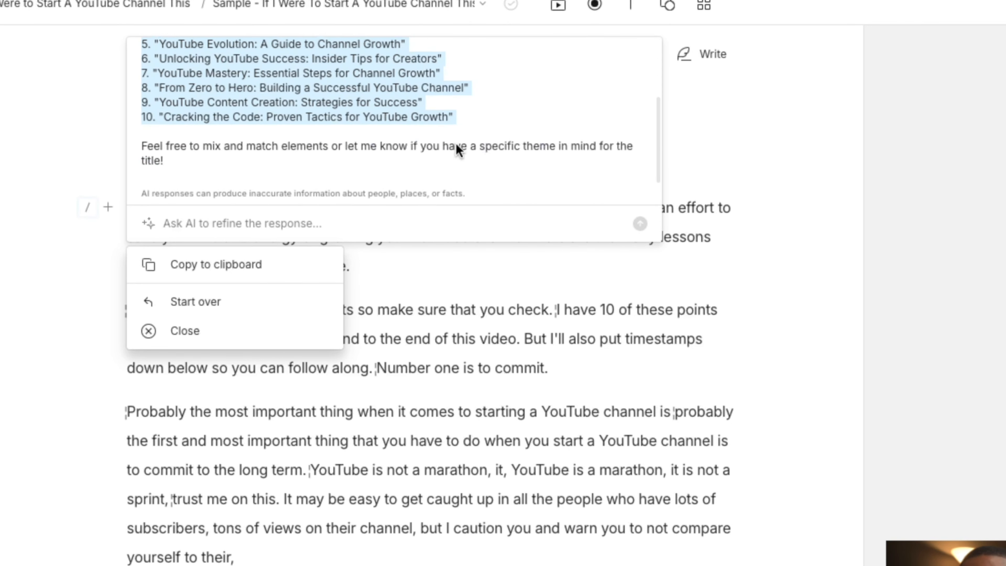
left_click(343, 226)
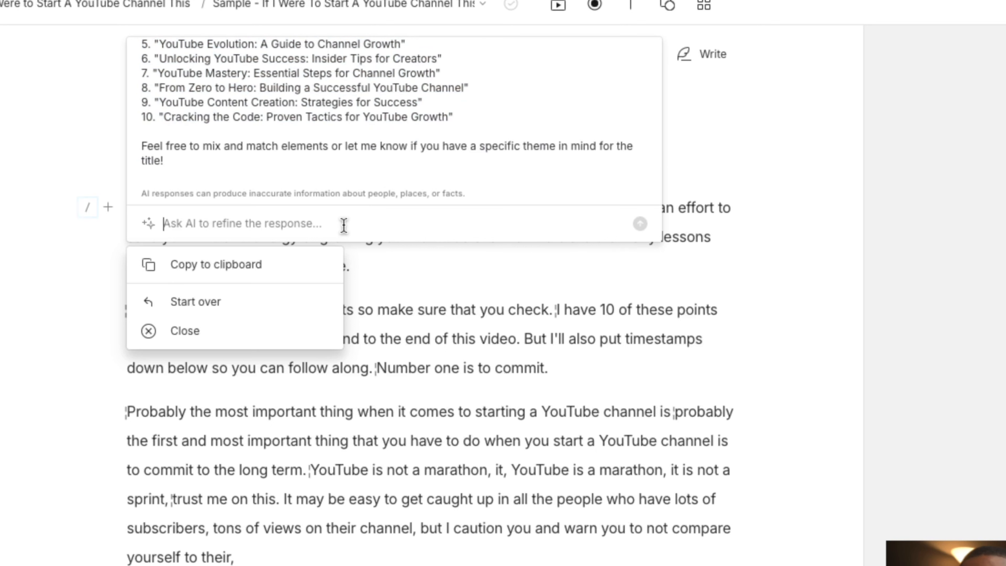
scroll(265, 107, "up", 4)
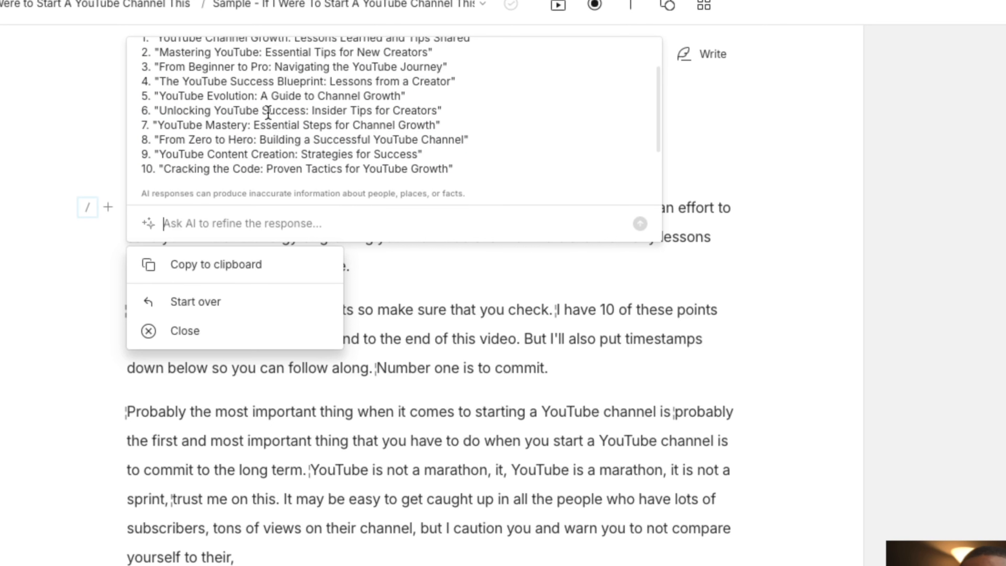
scroll(271, 113, "down", 4)
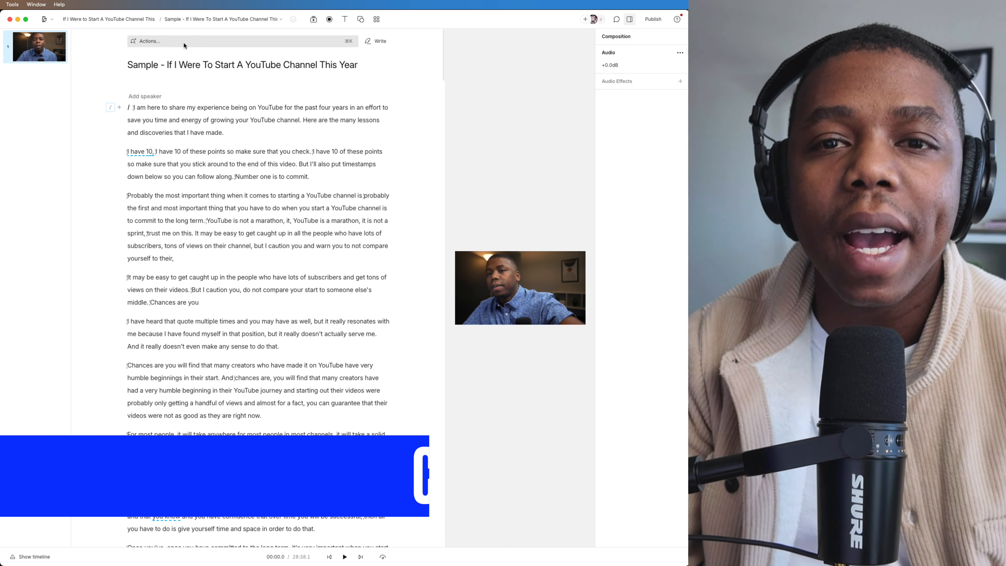
Step: Generate several options for social media text posts promoting the video with the preset Social posts prompt, and look through them
left_click(186, 43)
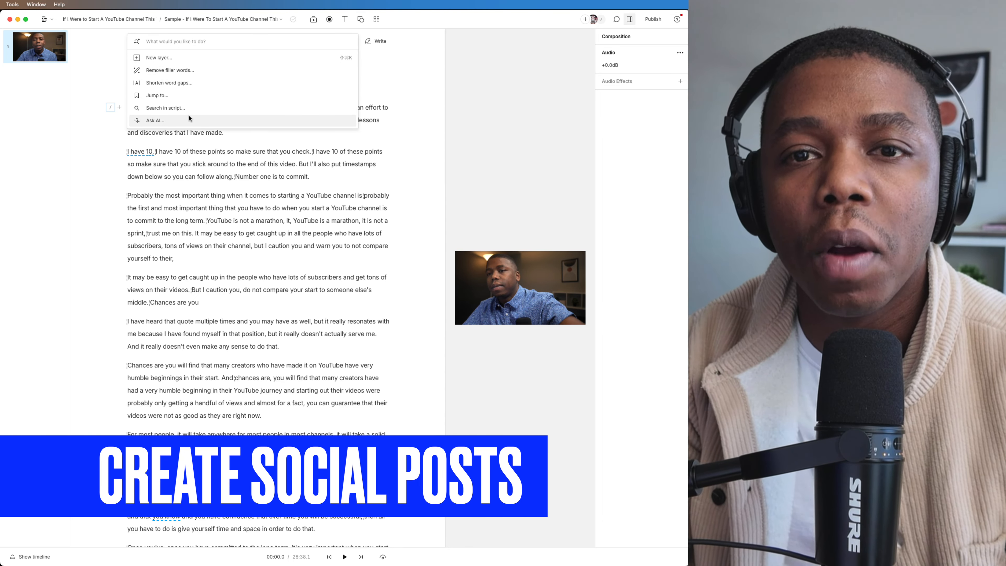
left_click(189, 119)
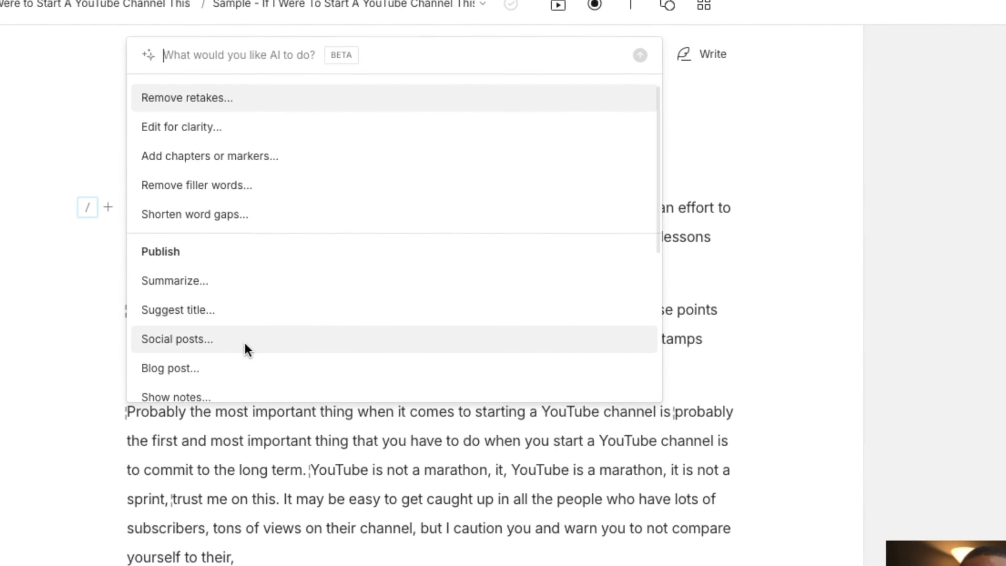
left_click(224, 300)
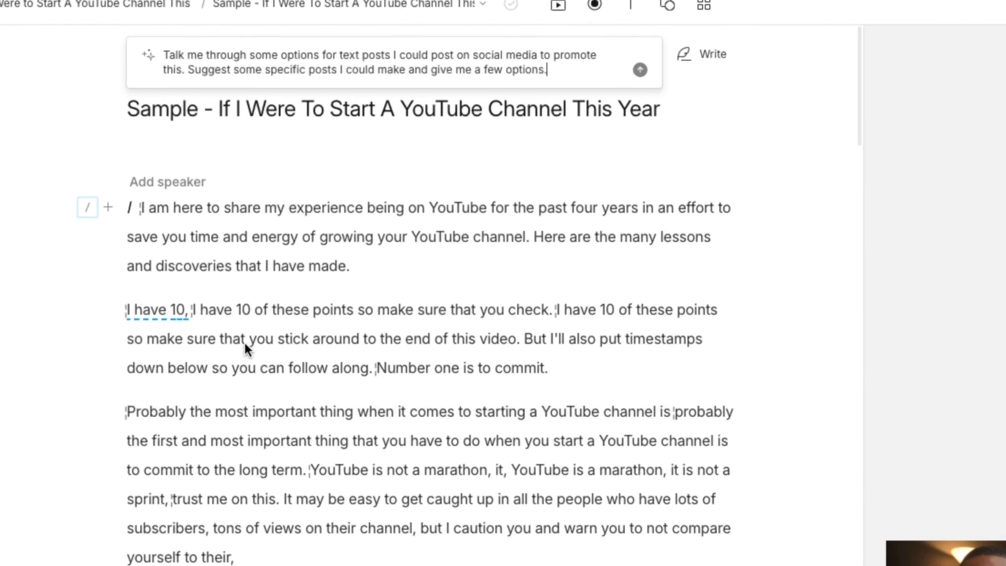
left_click_drag(175, 54, 532, 66)
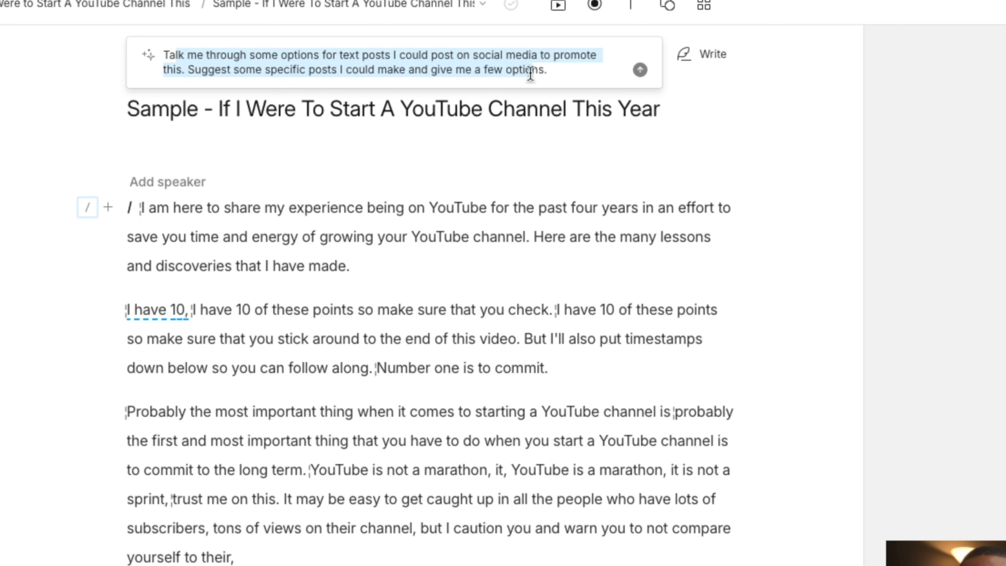
key("Return")
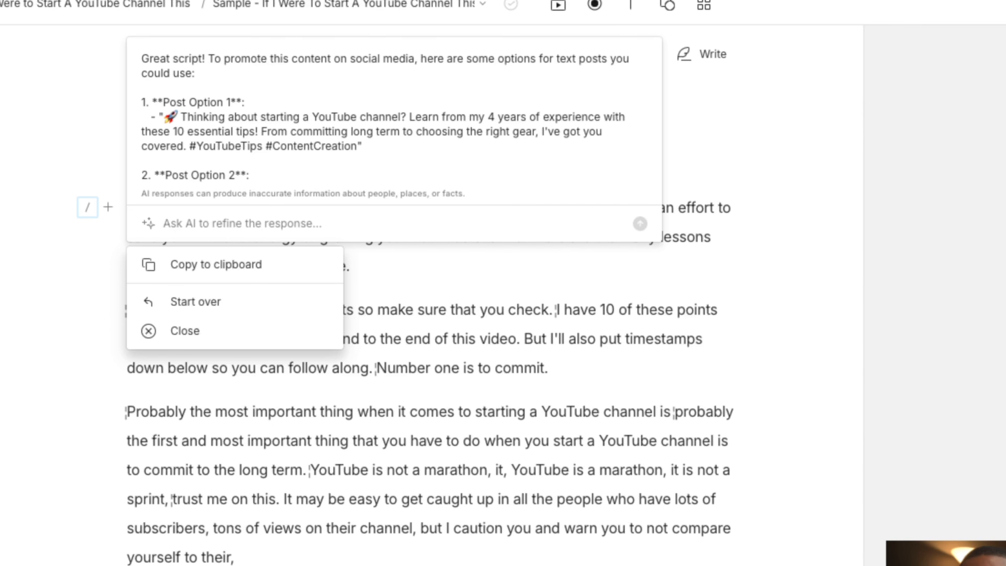
scroll(395, 110, "down", 3)
scroll(394, 111, "up", 2)
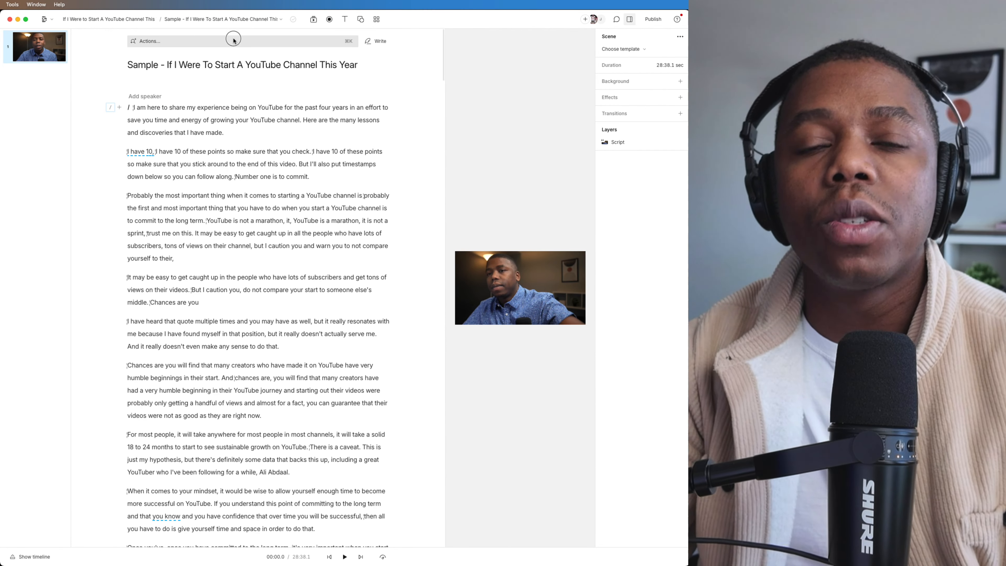
Step: Draft an AI blog post from the script with a title, full body and headers if necessary
left_click(233, 41)
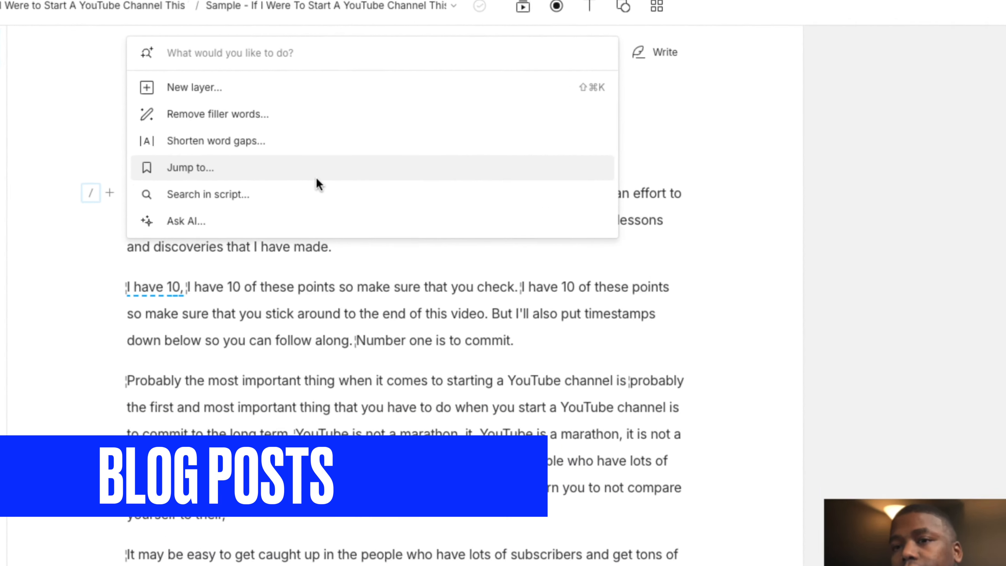
left_click(282, 243)
scroll(285, 274, "down", 2)
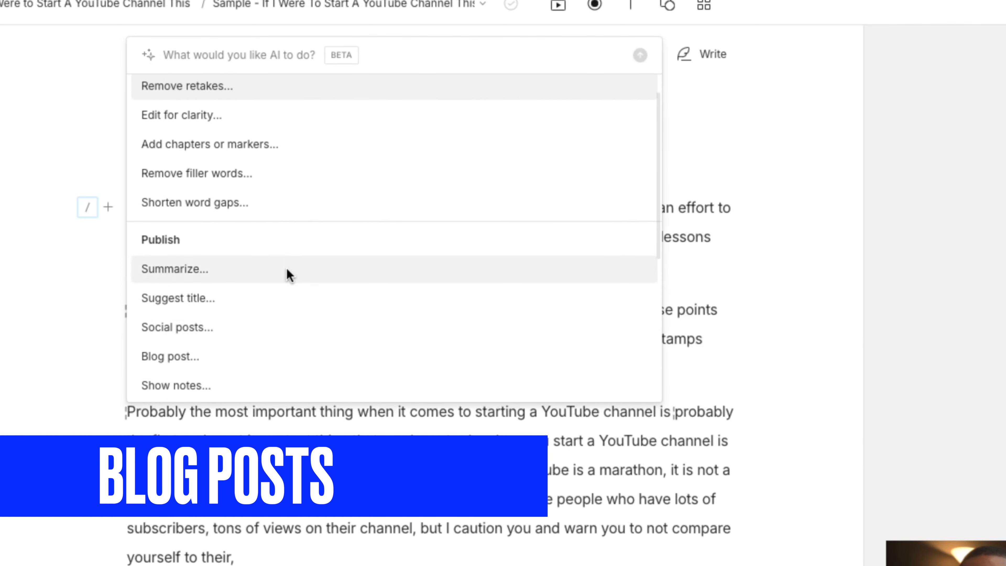
left_click(256, 341)
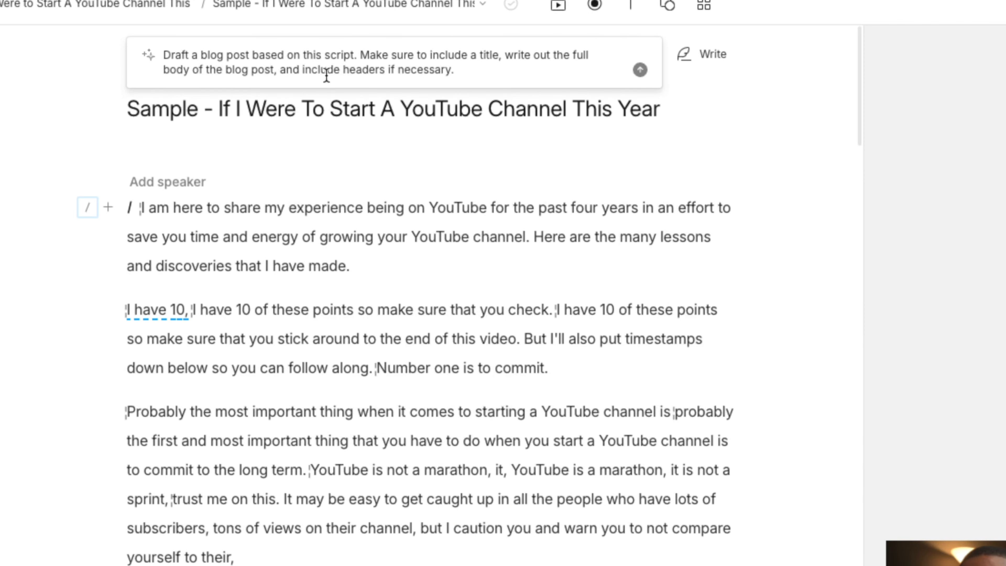
key("Return")
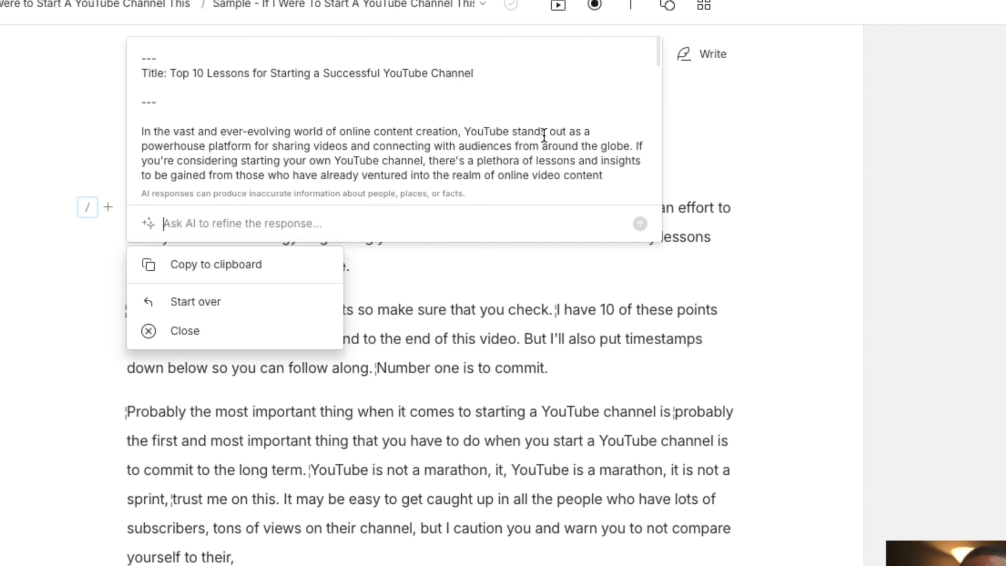
Step: Read through the drafted blog post from its title and introduction through the numbered lessons to the conclusion
scroll(543, 137, "down", 3)
scroll(542, 137, "down", 5)
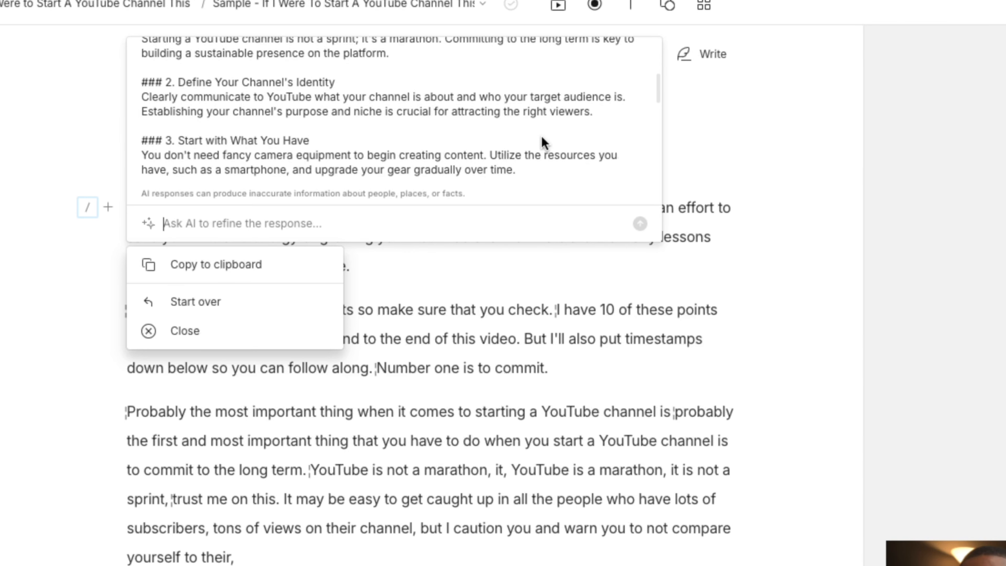
scroll(543, 137, "down", 4)
scroll(544, 141, "up", 15)
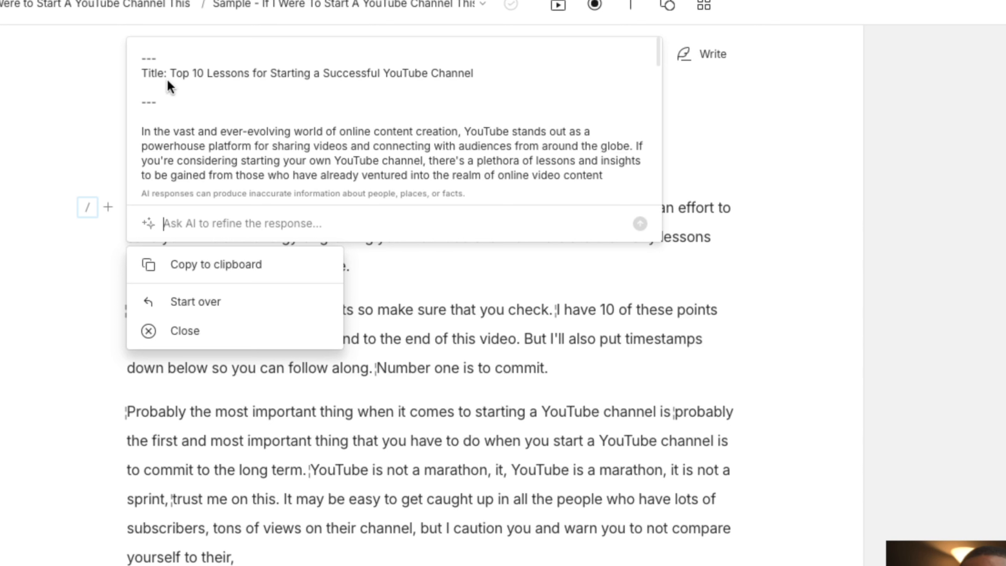
scroll(285, 126, "down", 5)
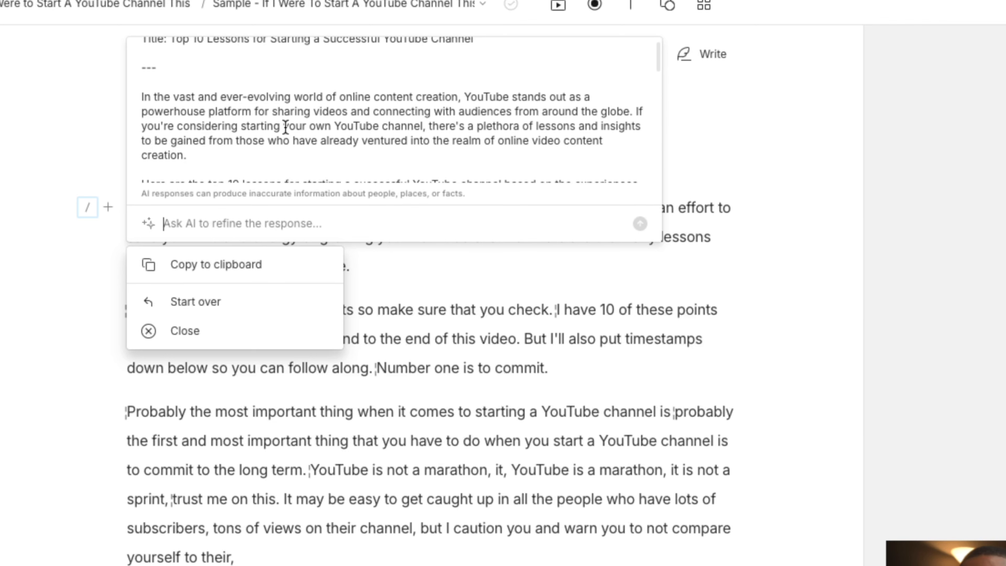
scroll(344, 89, "down", 4)
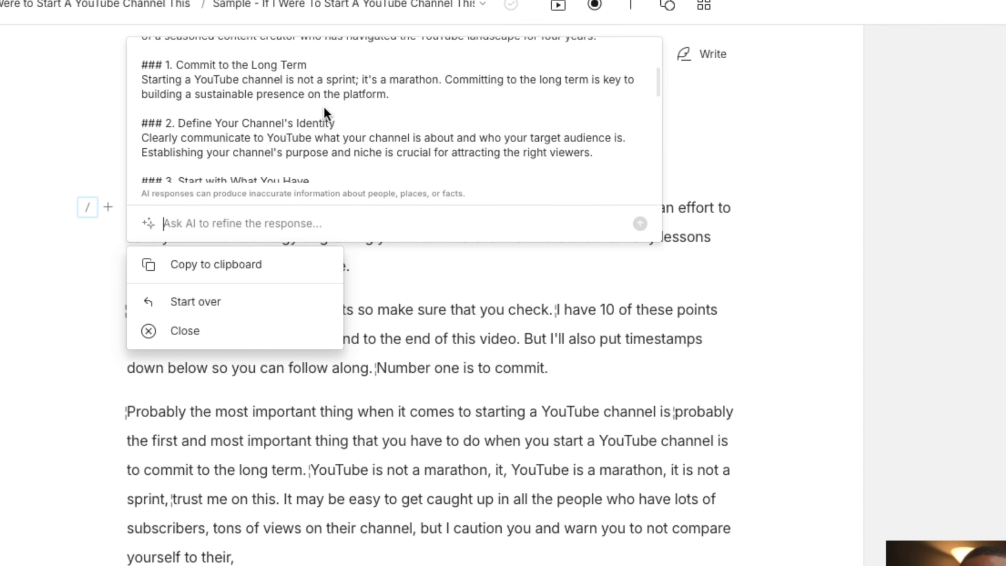
scroll(306, 126, "down", 10)
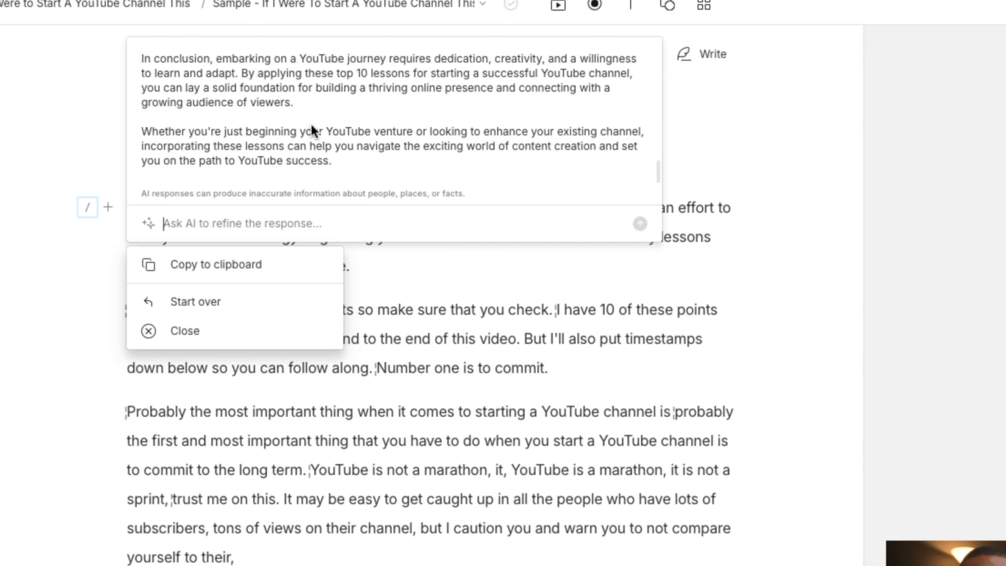
scroll(311, 124, "up", 10)
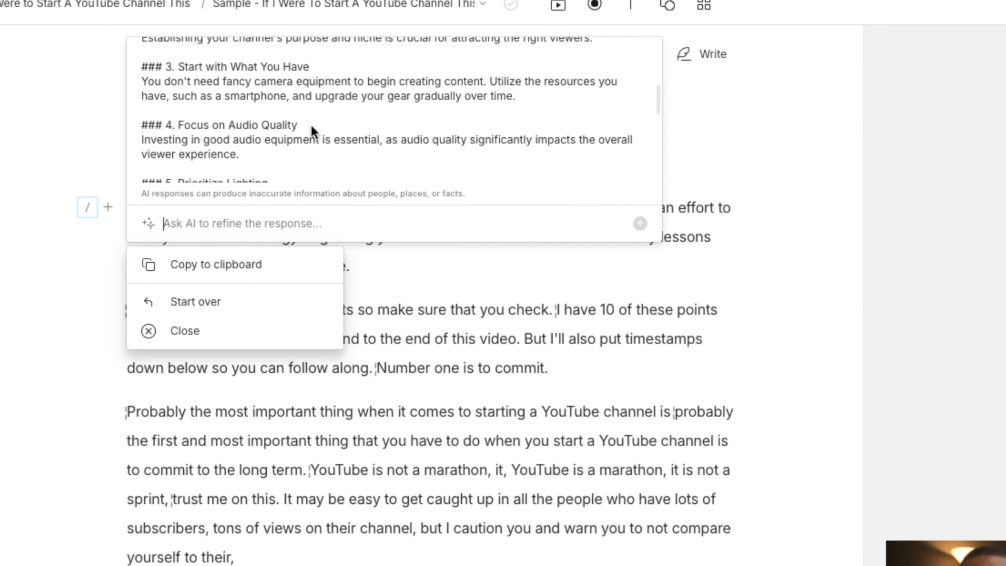
scroll(312, 126, "up", 4)
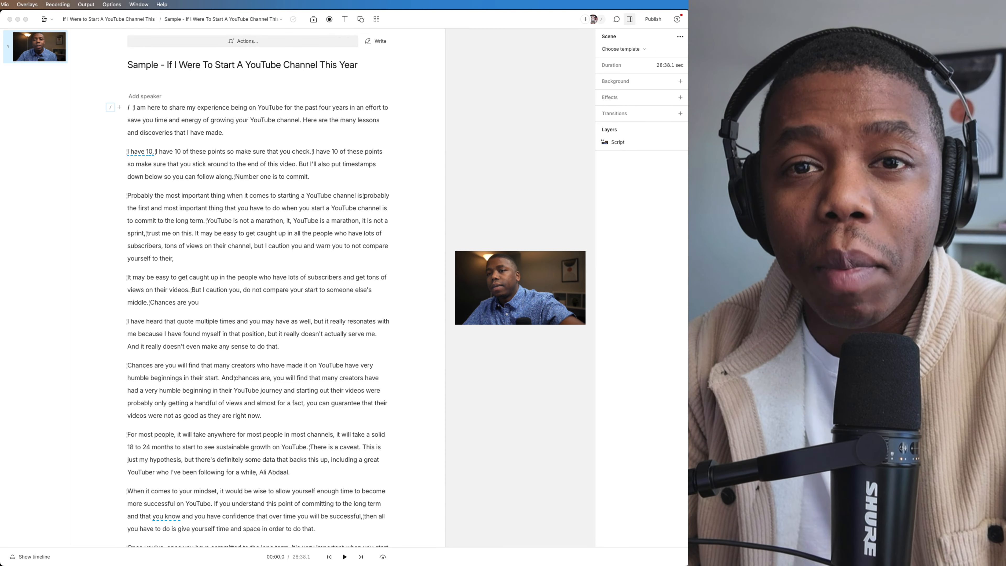
Step: Draft podcast-style show notes for the script with AI, review the description and timestamps, and close the response
left_click(254, 42)
left_click(254, 41)
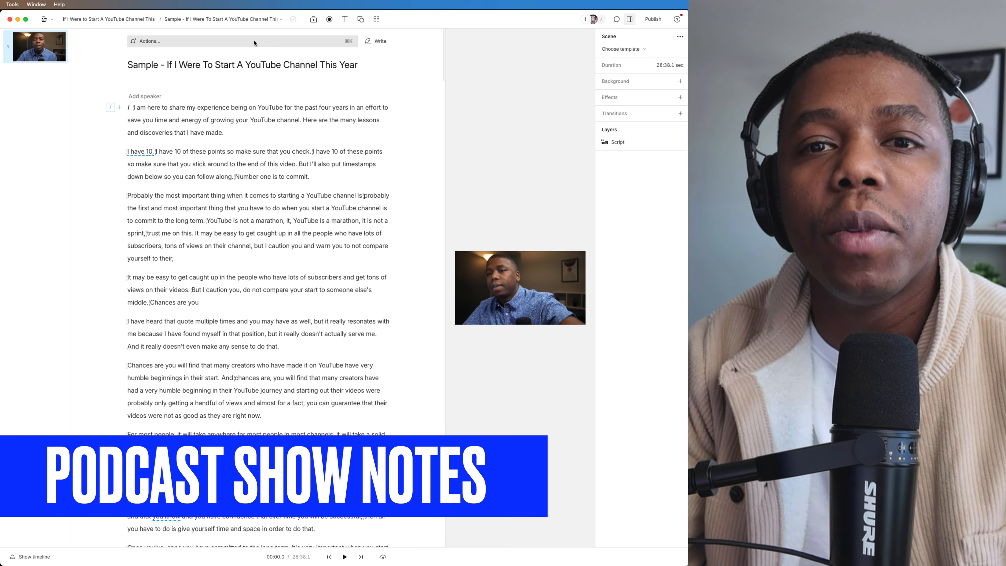
left_click(254, 41)
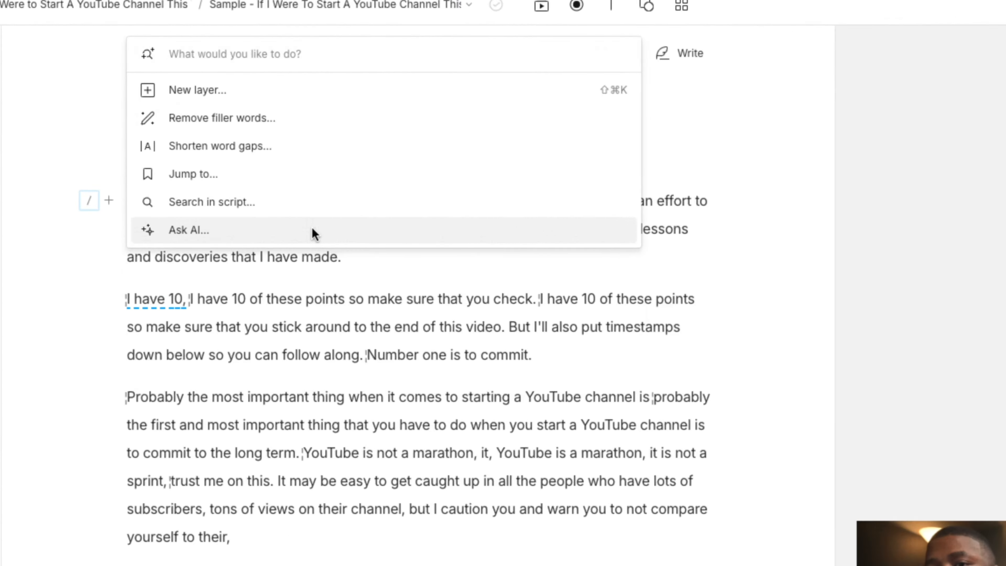
left_click(210, 122)
scroll(286, 327, "down", 3)
left_click(287, 326)
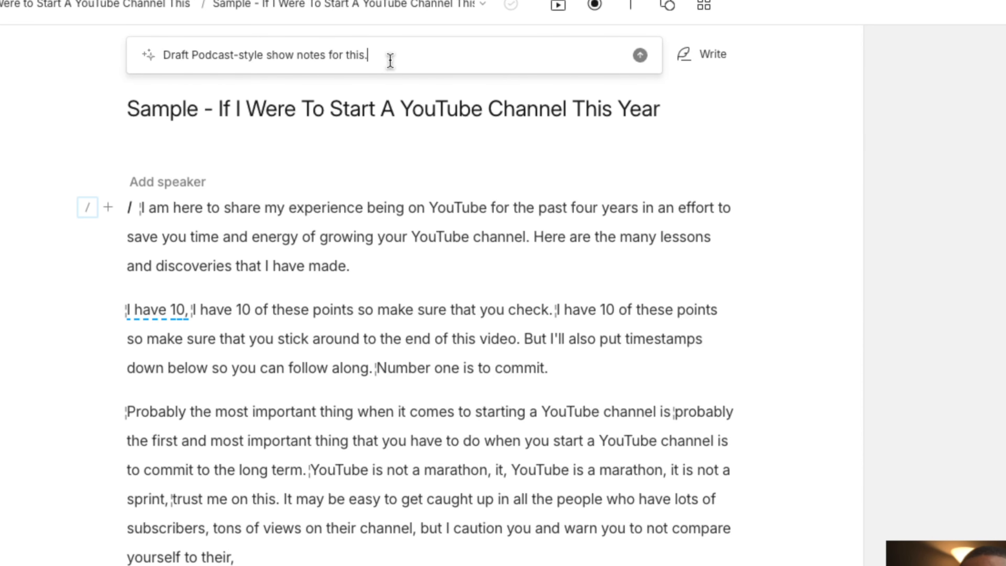
key("Return")
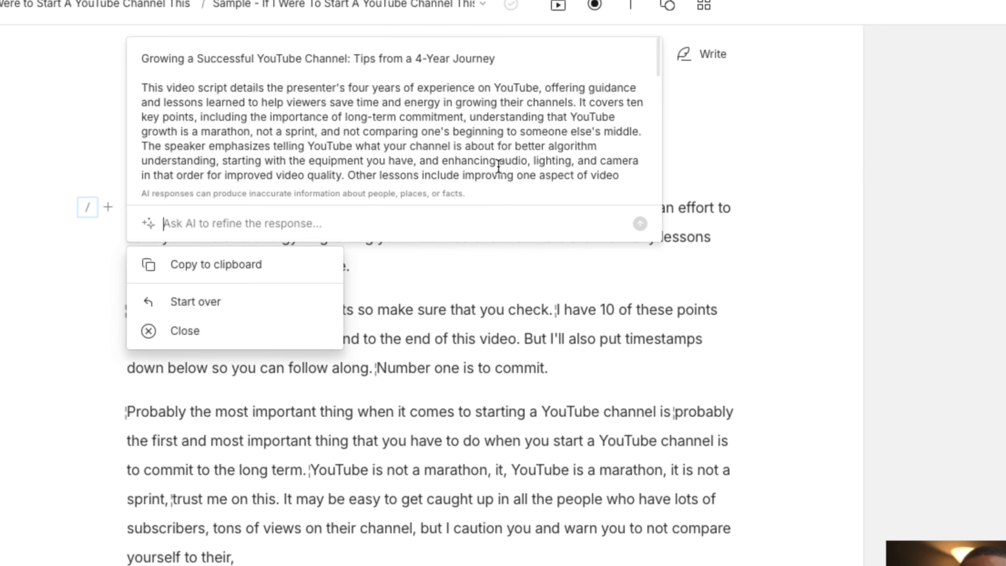
scroll(475, 147, "down", 10)
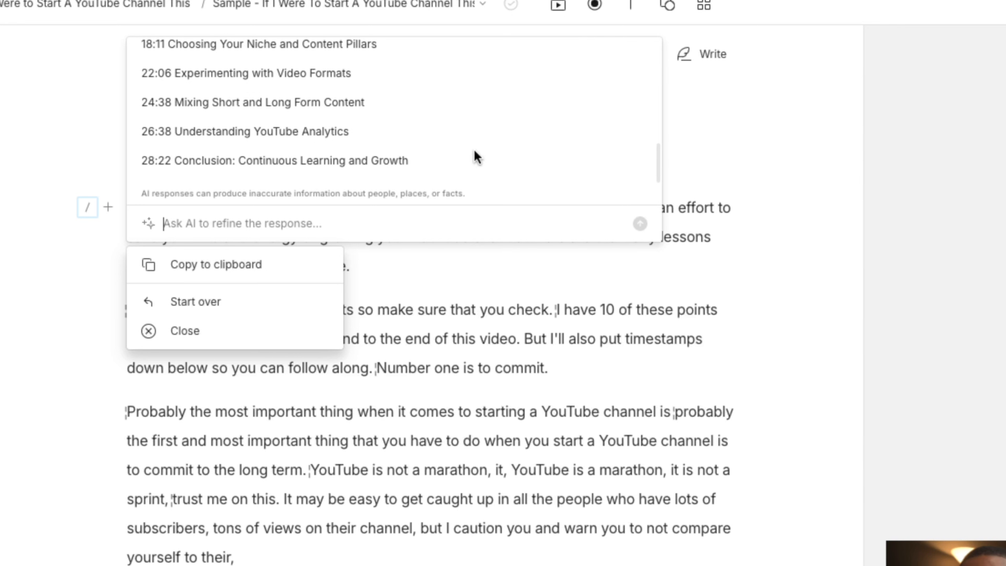
scroll(438, 126, "up", 8)
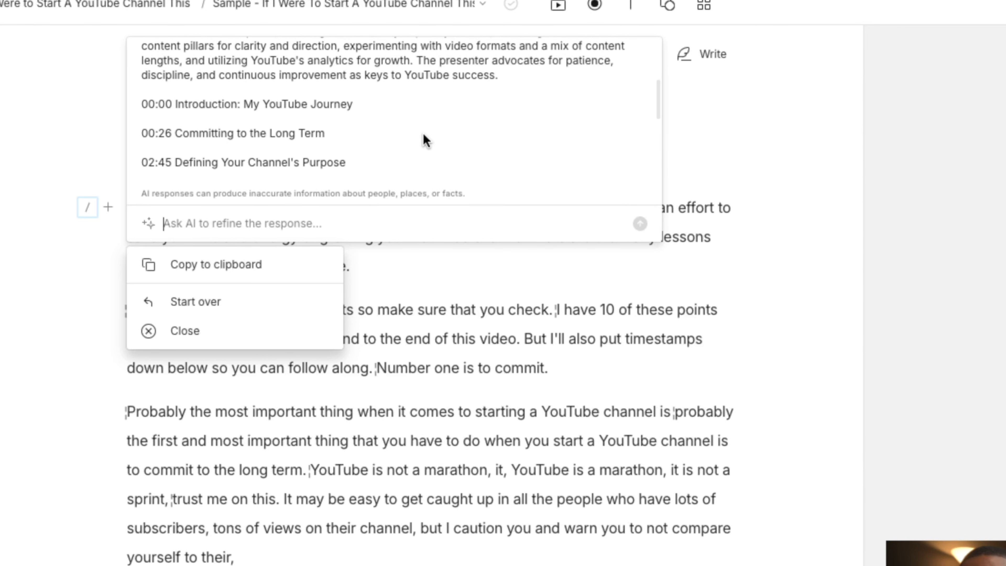
scroll(412, 135, "down", 8)
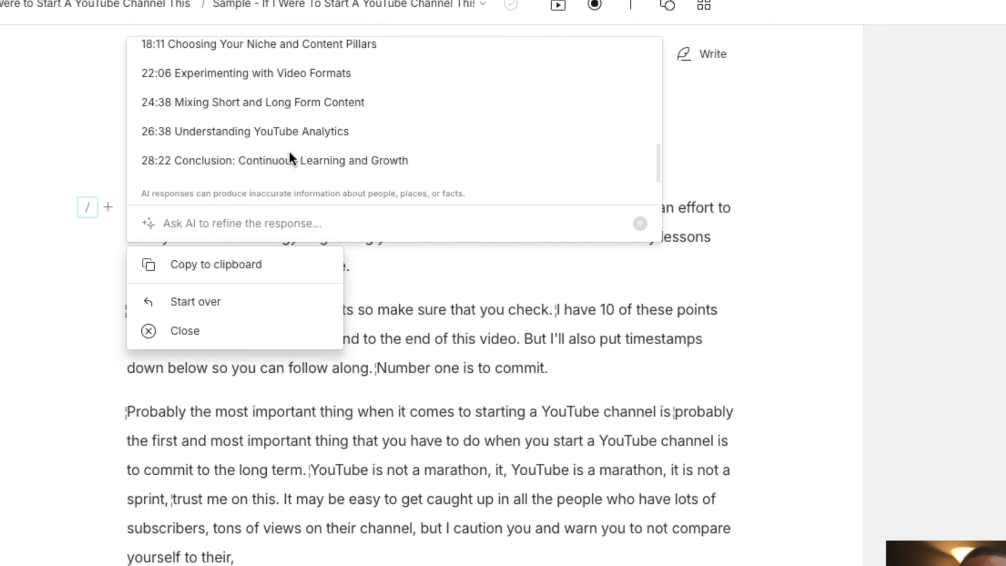
left_click(294, 332)
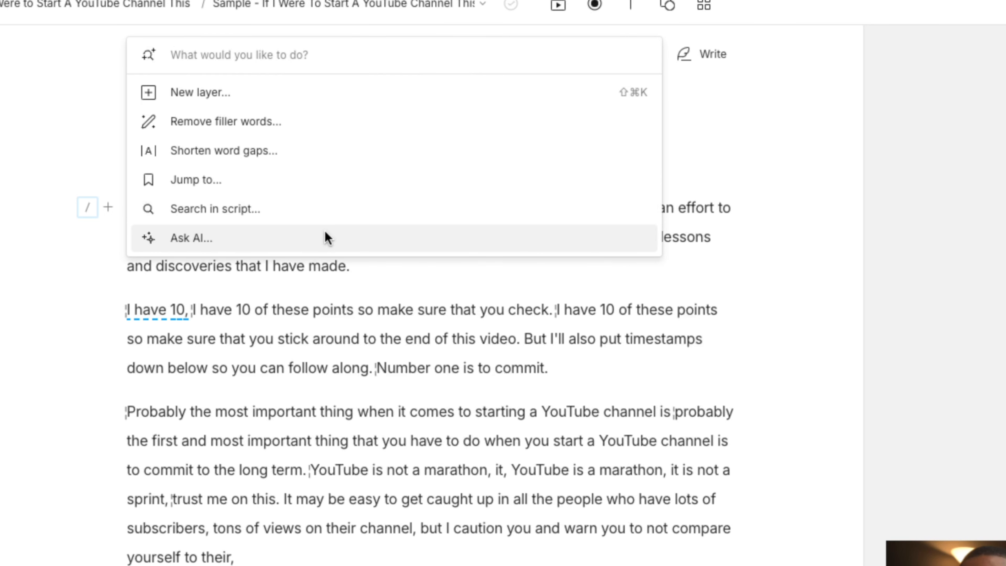
Step: Generate an AI YouTube description for the script and read through its summary and chapter timestamps, closing the response at the end
left_click(325, 232)
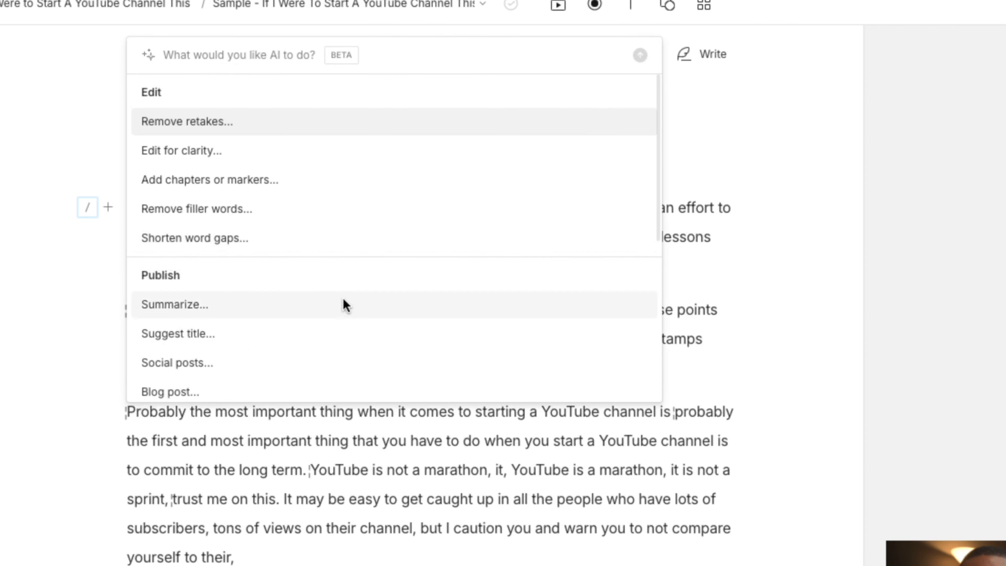
scroll(343, 298, "down", 5)
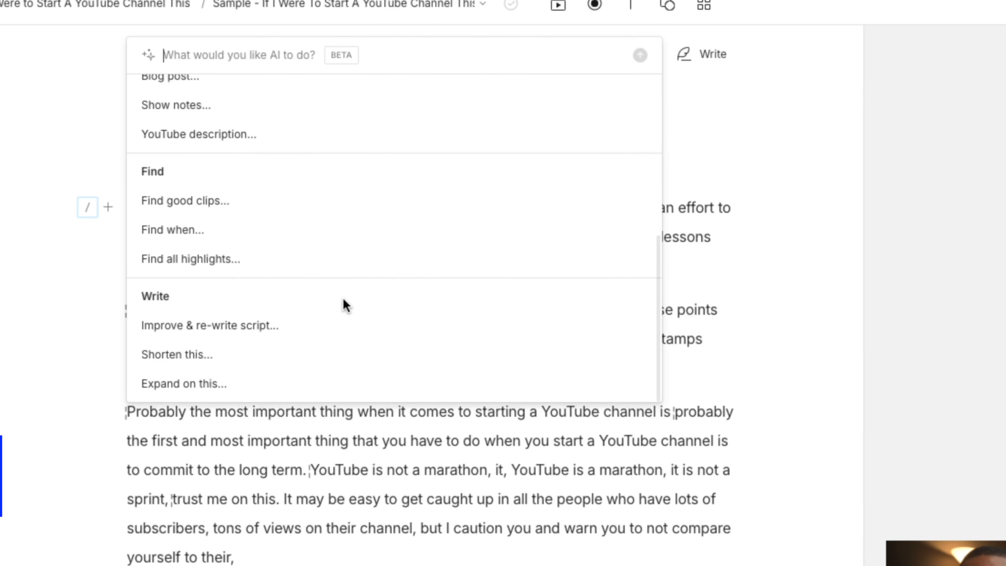
left_click(270, 145)
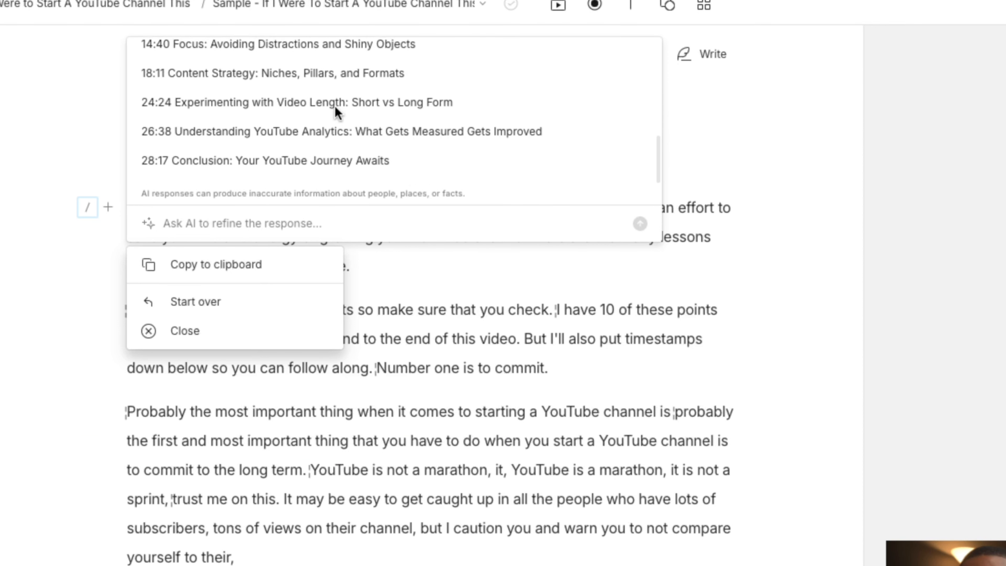
scroll(335, 106, "up", 10)
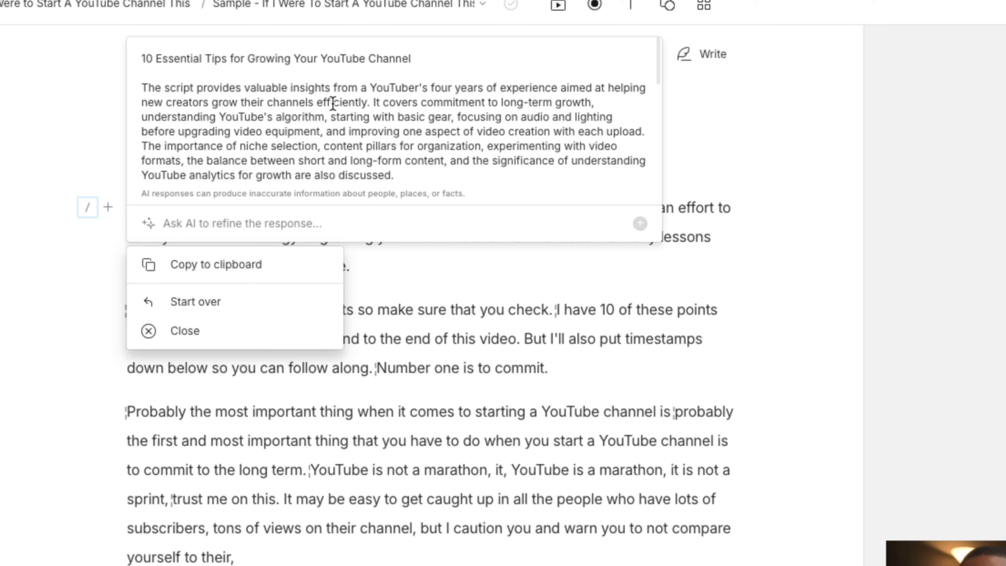
scroll(402, 139, "down", 10)
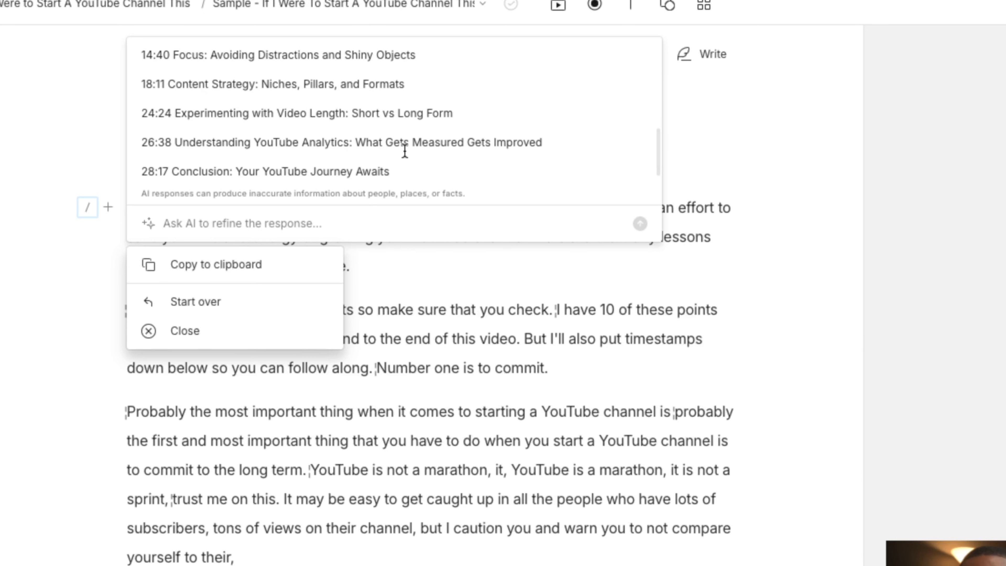
scroll(394, 158, "up", 7)
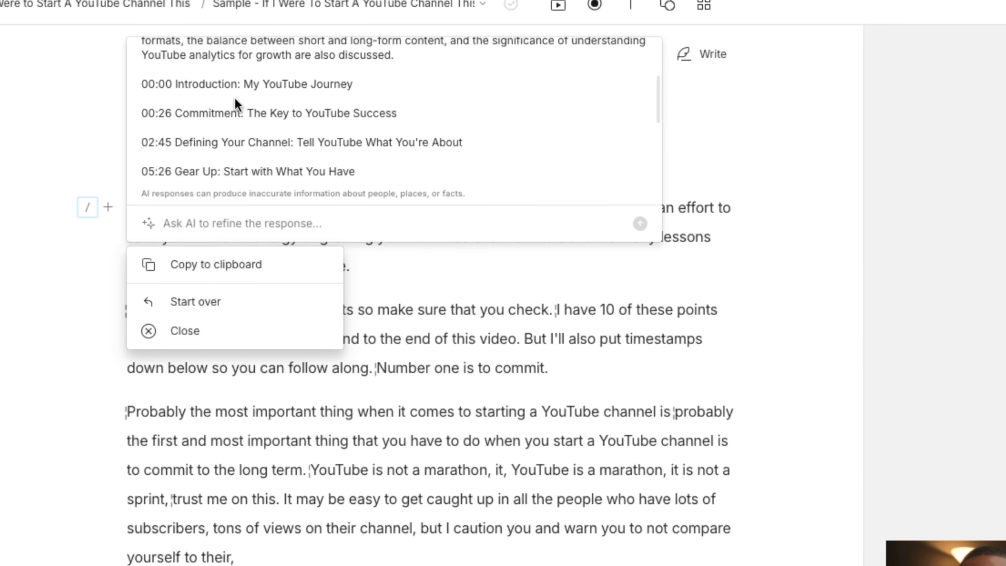
scroll(239, 119, "up", 1)
scroll(240, 124, "down", 1)
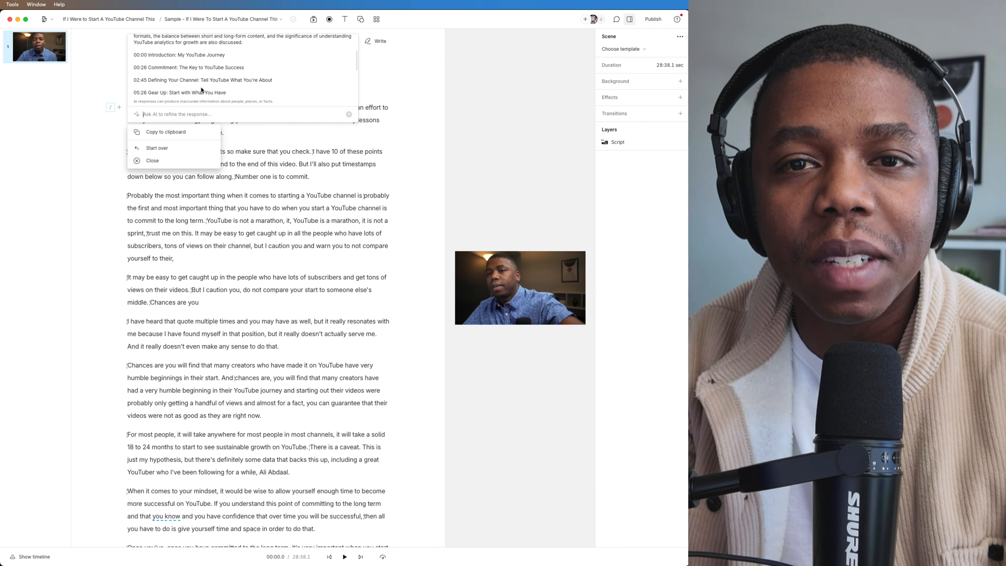
key("Escape")
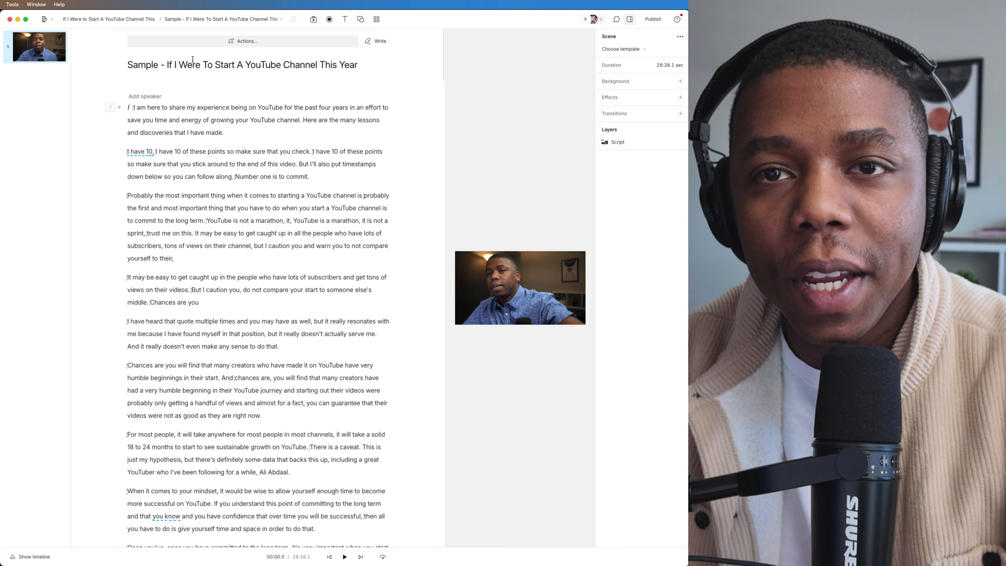
Step: Have AI find five options for good clips to pull from the script and look through the suggested passages
left_click(192, 43)
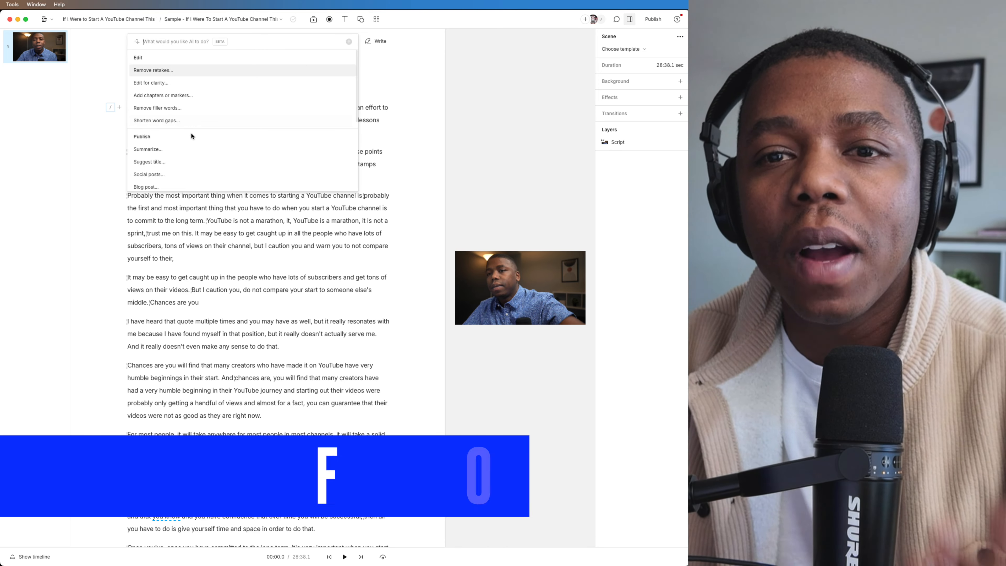
scroll(194, 143, "down", 5)
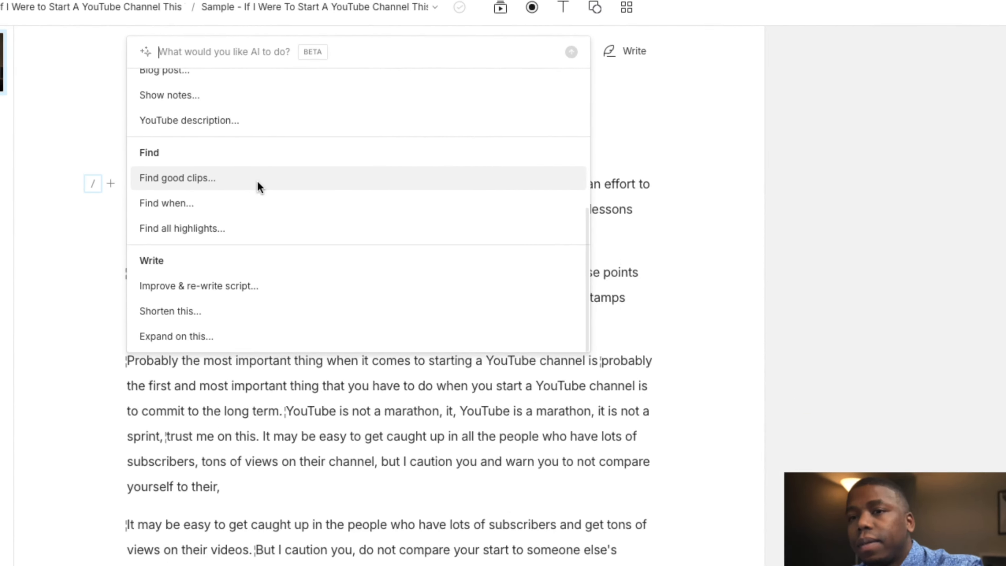
left_click(193, 106)
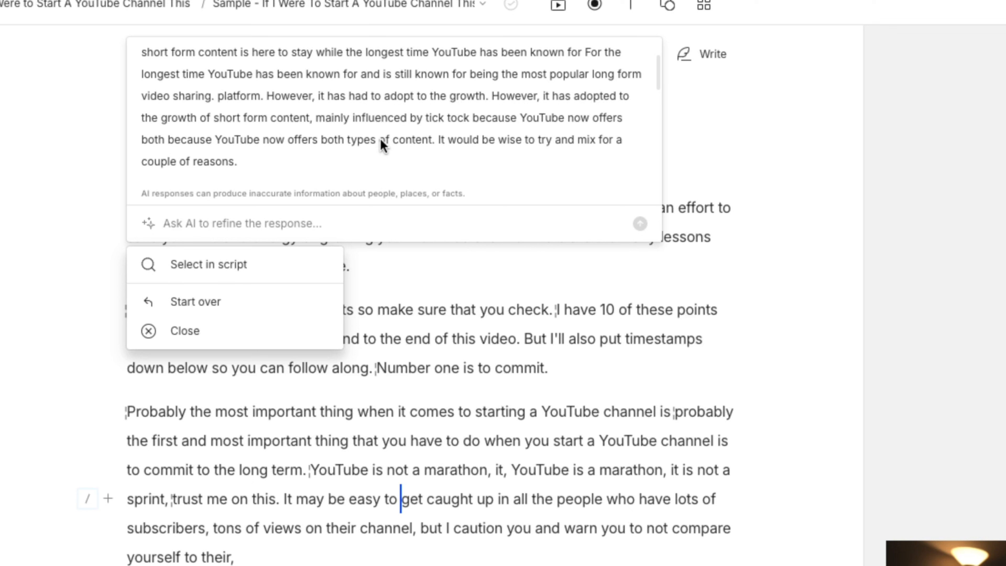
scroll(380, 140, "up", 1)
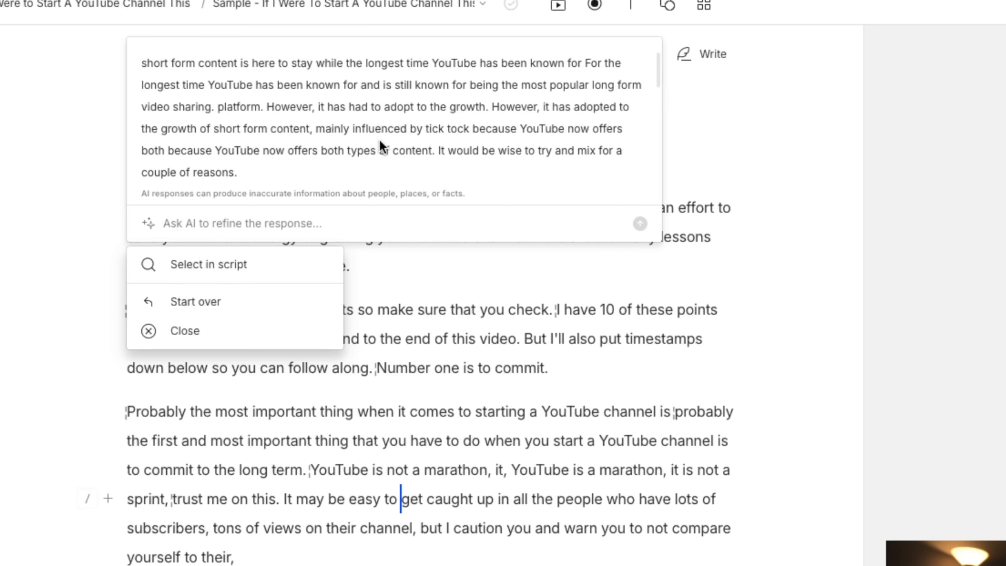
scroll(243, 152, "up", 2)
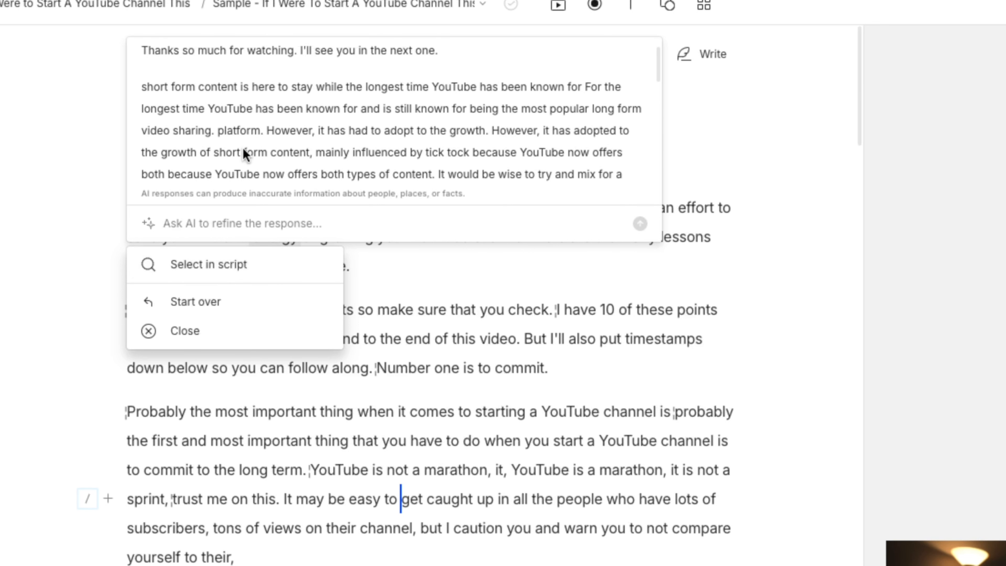
scroll(246, 187, "down", 2)
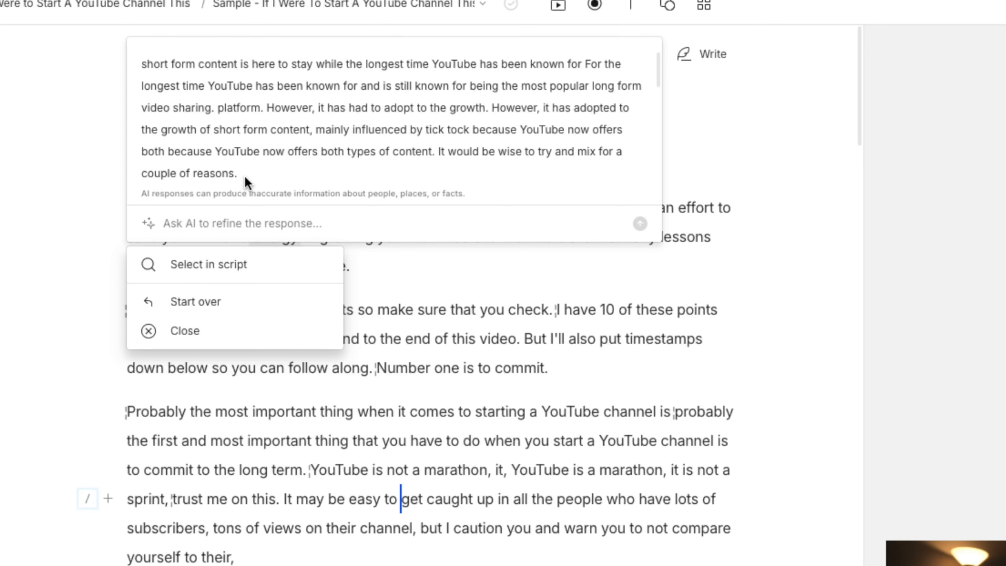
scroll(244, 175, "up", 2)
scroll(242, 150, "down", 2)
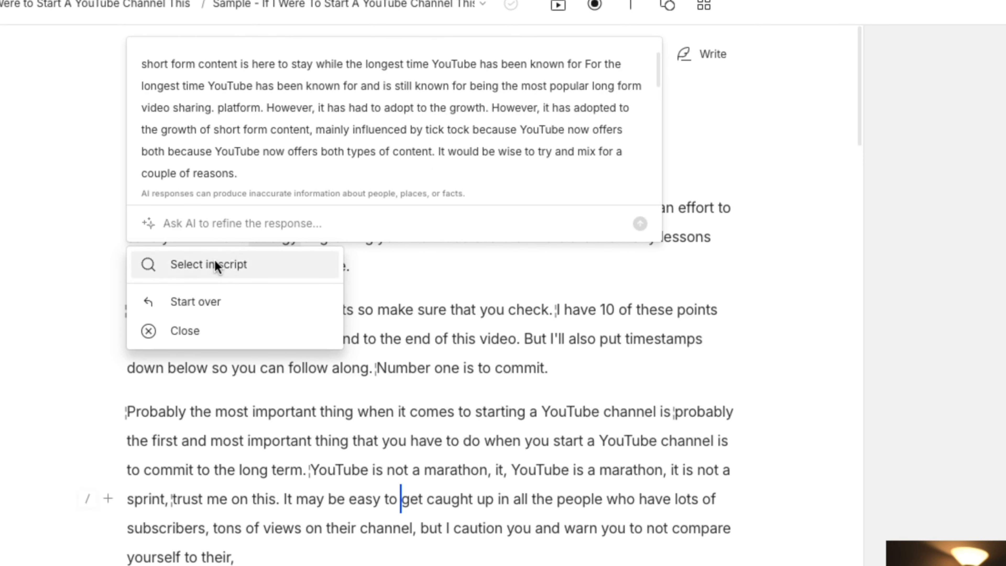
Step: Select the suggested clips in the script, look over the highlighted passages, and duplicate all of them to a new composition
left_click(238, 259)
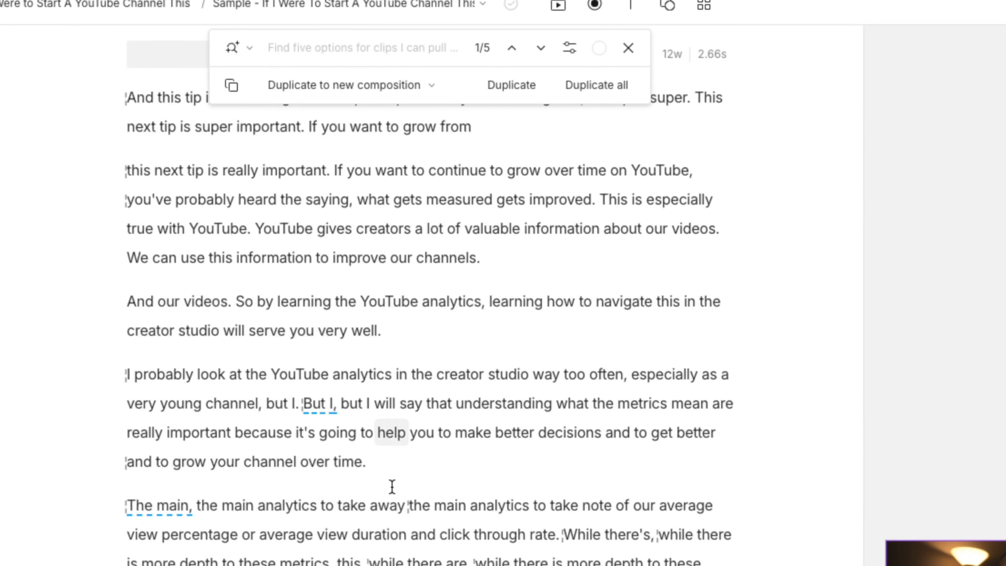
scroll(430, 538, "up", 1)
scroll(430, 535, "up", 15)
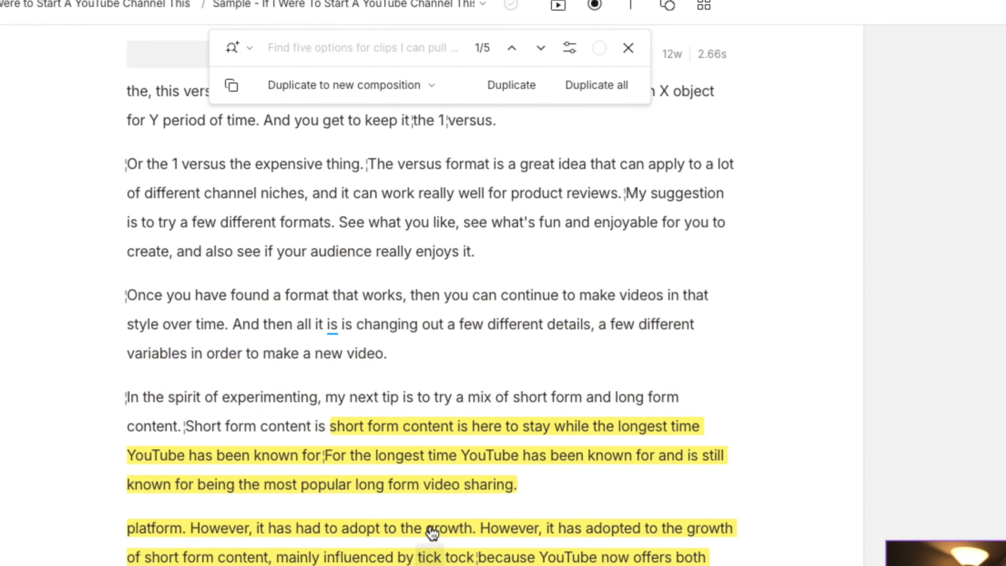
scroll(392, 503, "up", 20)
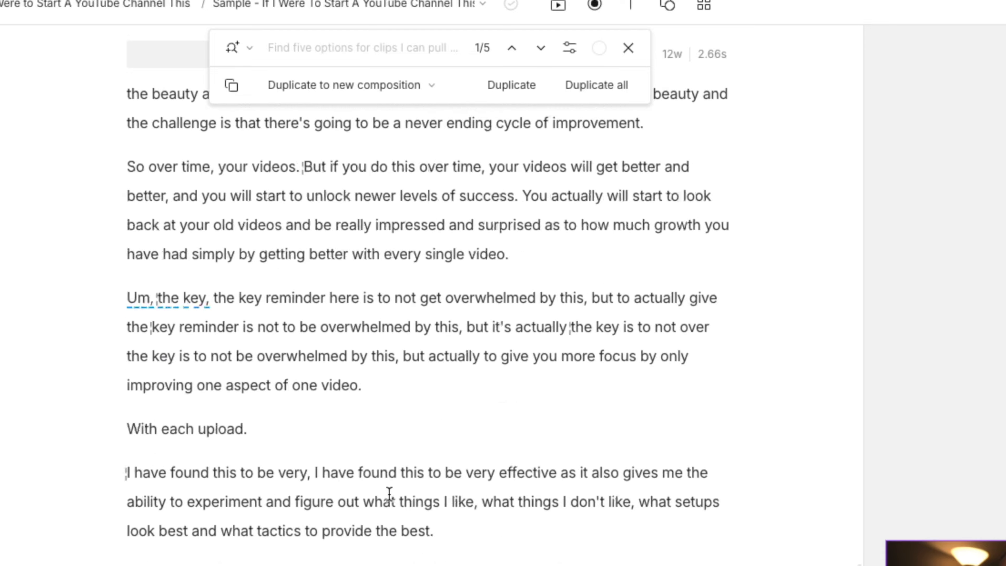
scroll(389, 493, "up", 15)
scroll(392, 495, "down", 5)
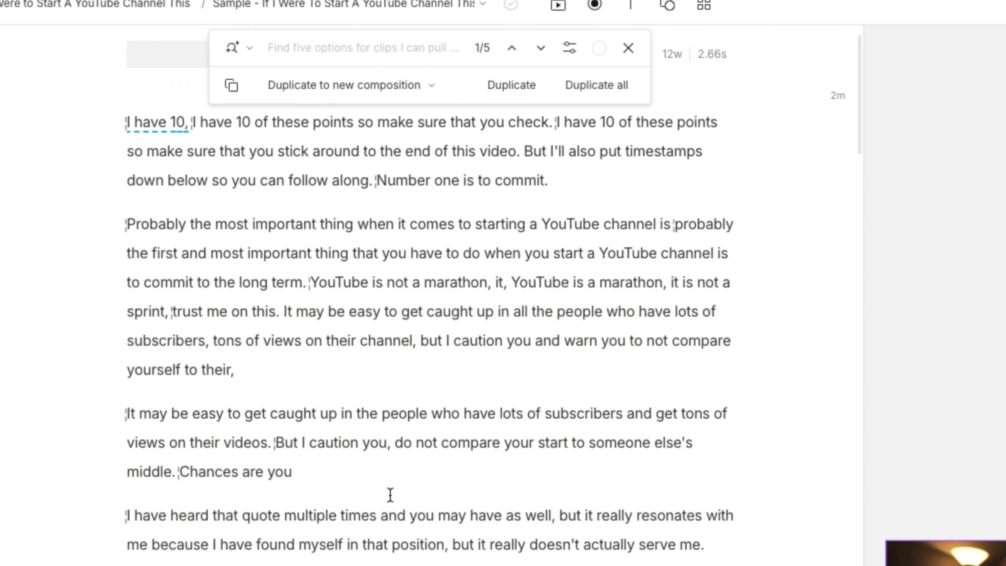
scroll(392, 500, "up", 5)
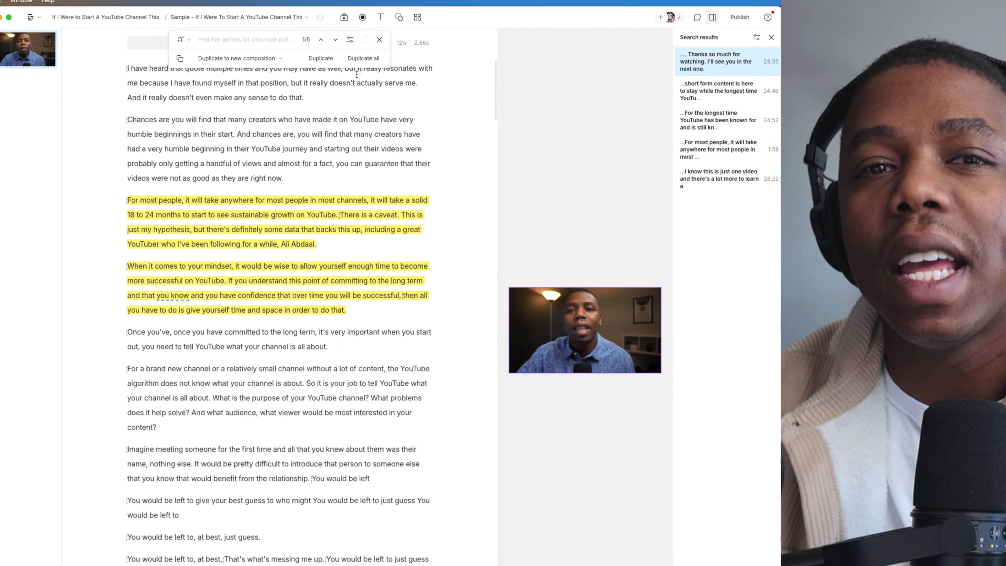
left_click(363, 59)
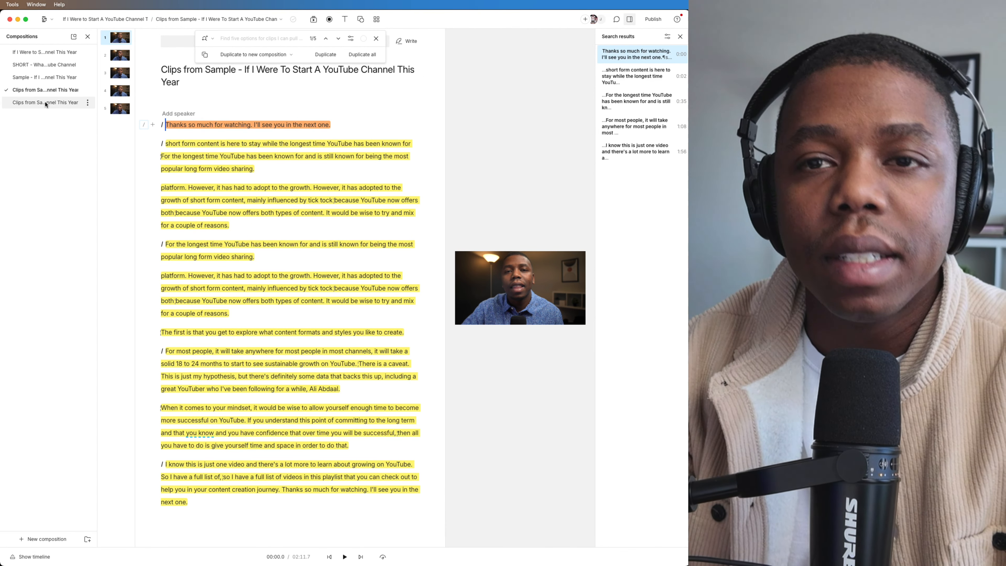
Step: Leave the clips composition, ask AI to find all the paragraphs or sentences about cameras in the full script, and review the matches
left_click(44, 78)
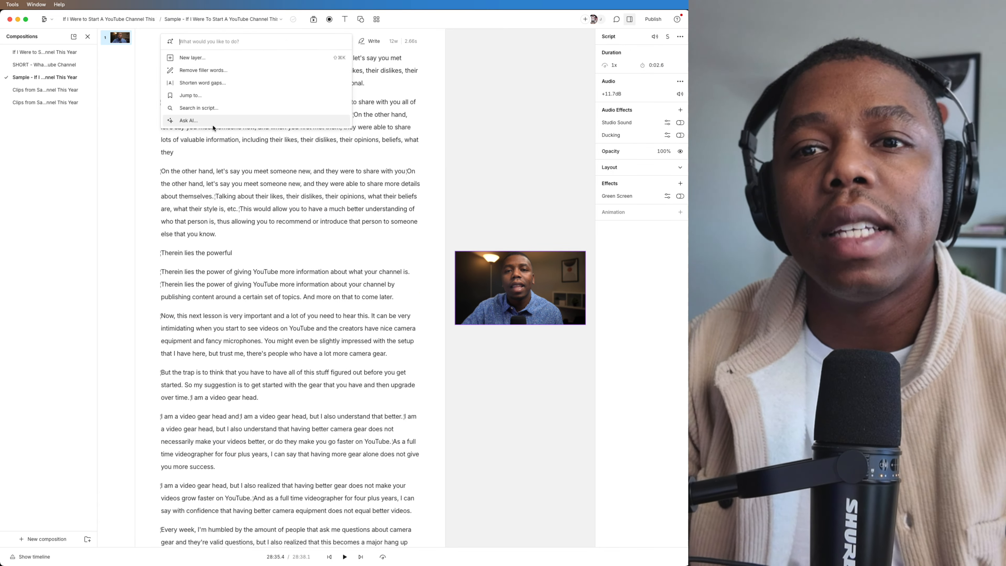
left_click(213, 126)
scroll(214, 153, "down", 3)
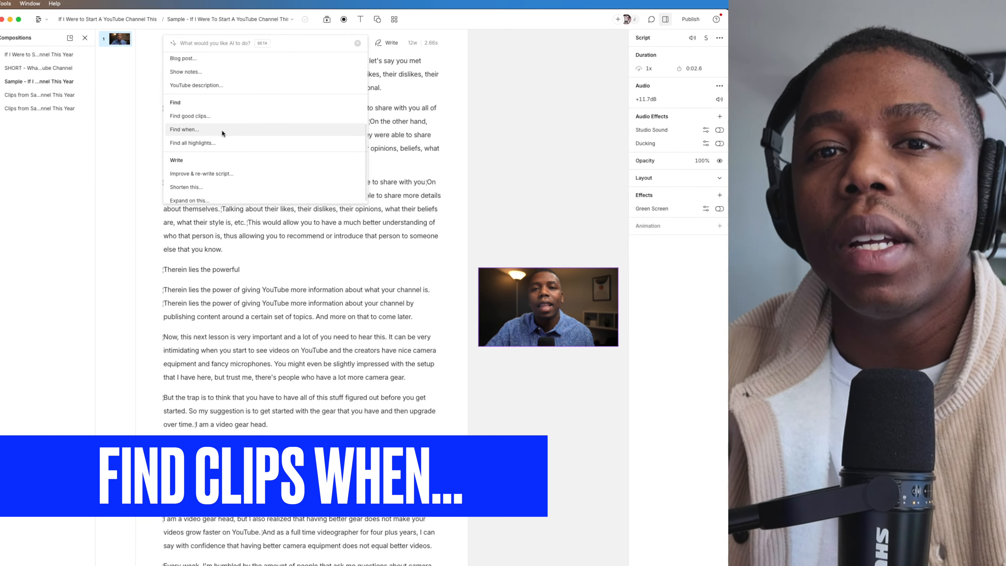
left_click(216, 123)
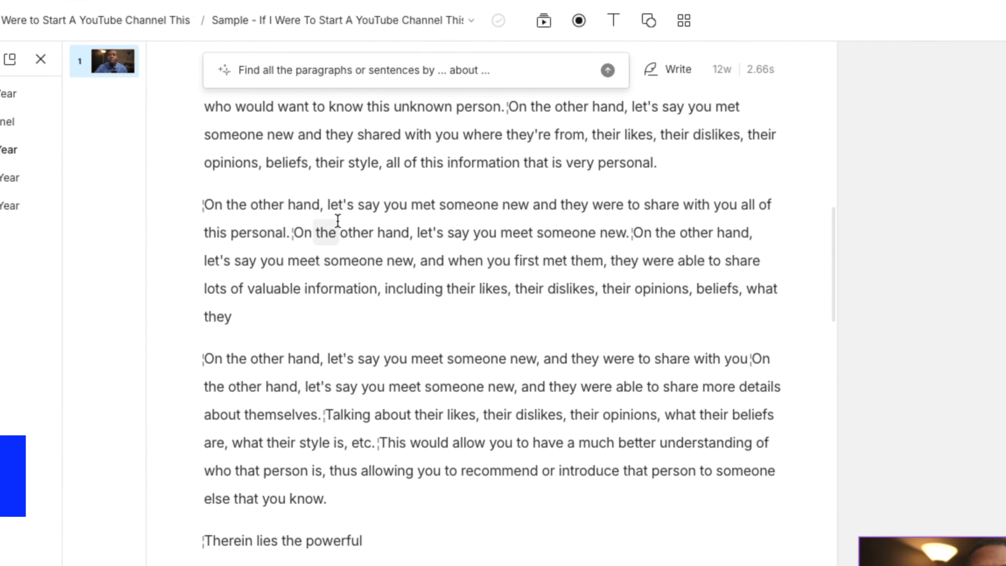
type("cameras")
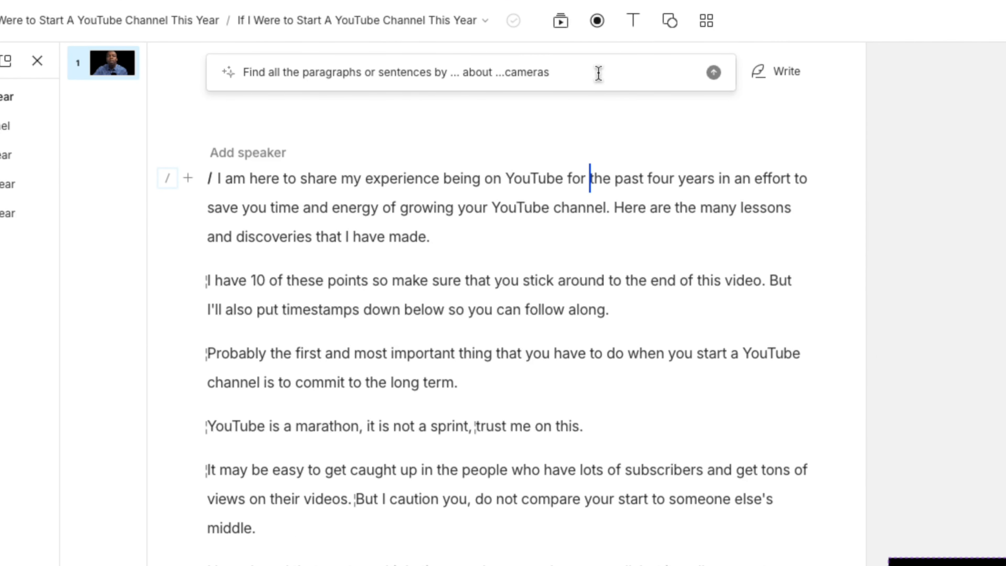
key("Return")
scroll(404, 164, "up", 3)
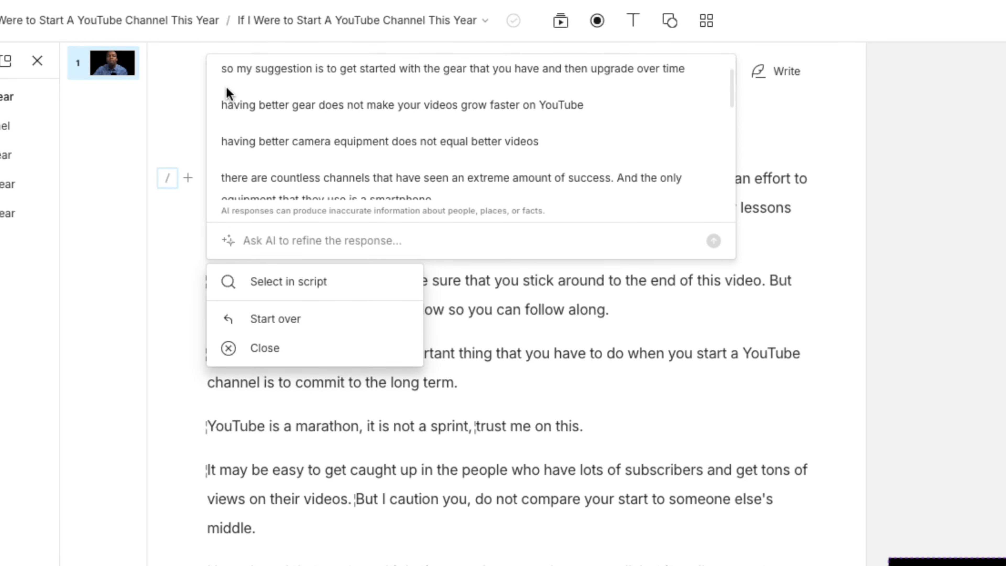
scroll(281, 120, "down", 1)
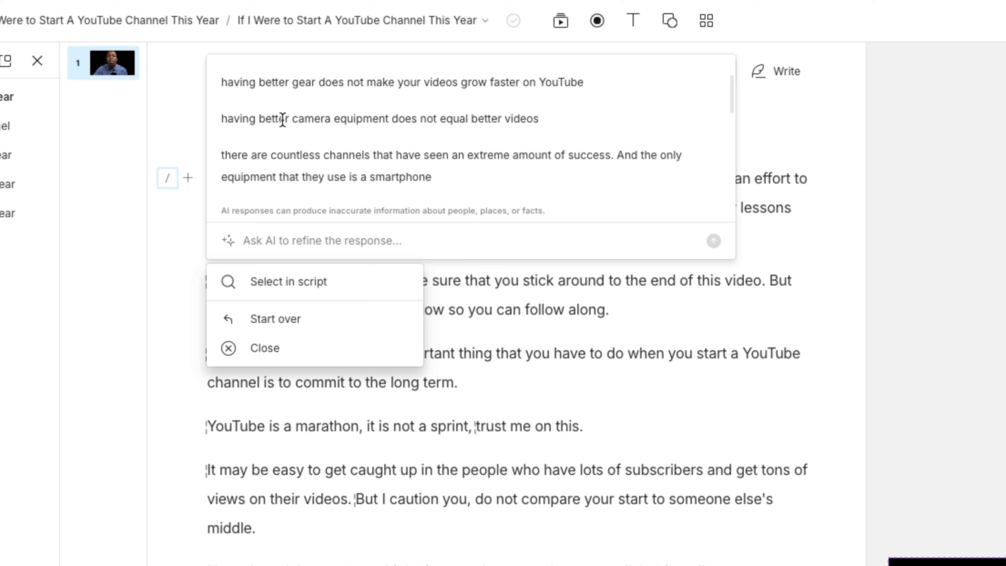
left_click(359, 344)
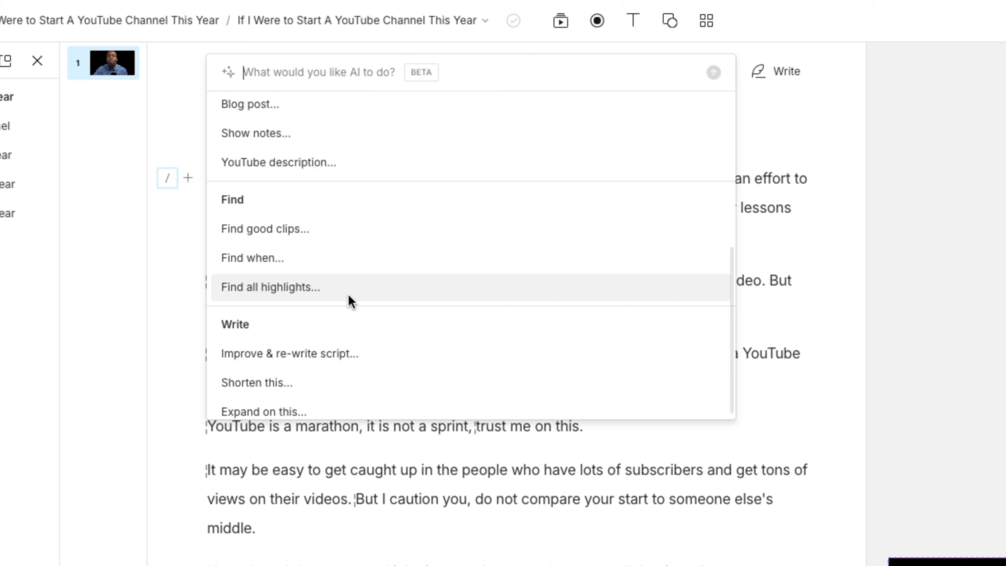
Step: Have AI find all highlights that collectively cover the video's key topics and select them in the script
left_click(334, 290)
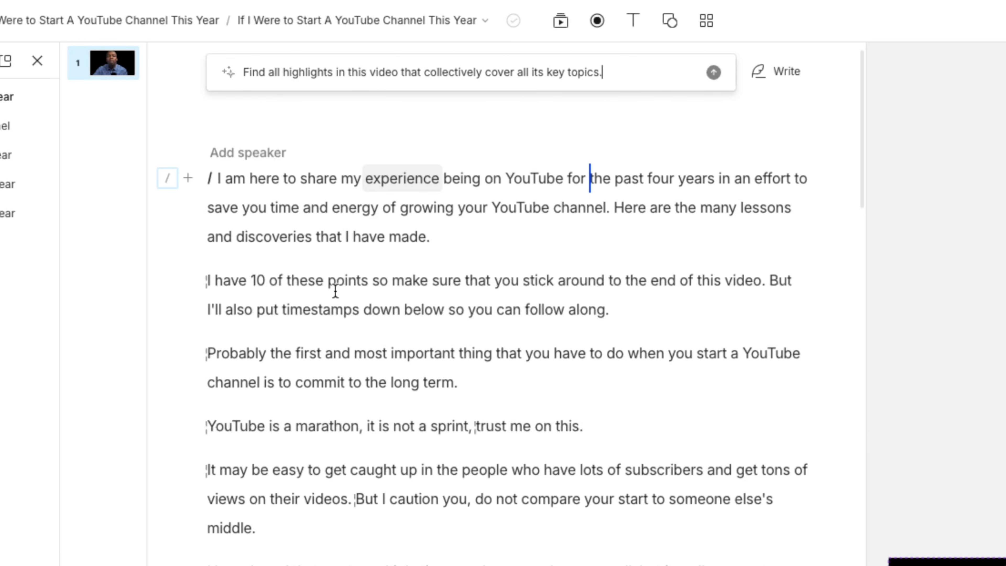
key("Return")
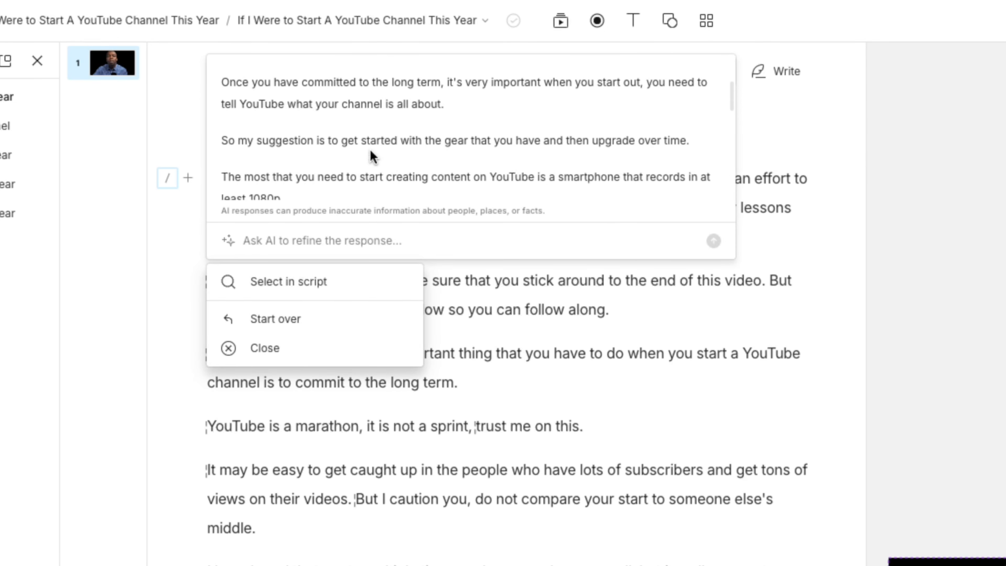
left_click(359, 294)
Step: Look through the highlighted key-topic passages down the script, from the early lessons to the short form and long form content tip
scroll(435, 395, "down", 15)
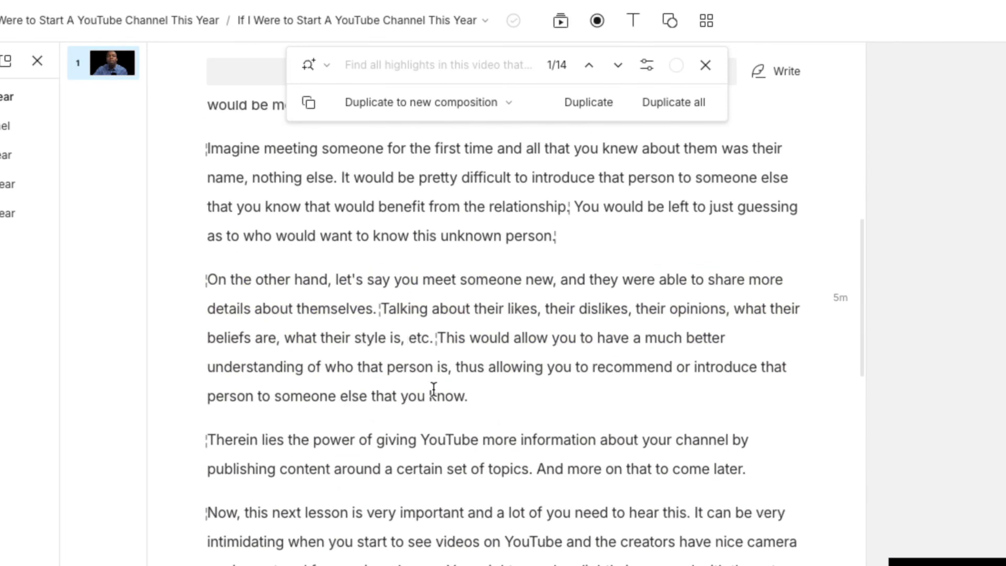
scroll(434, 388, "down", 20)
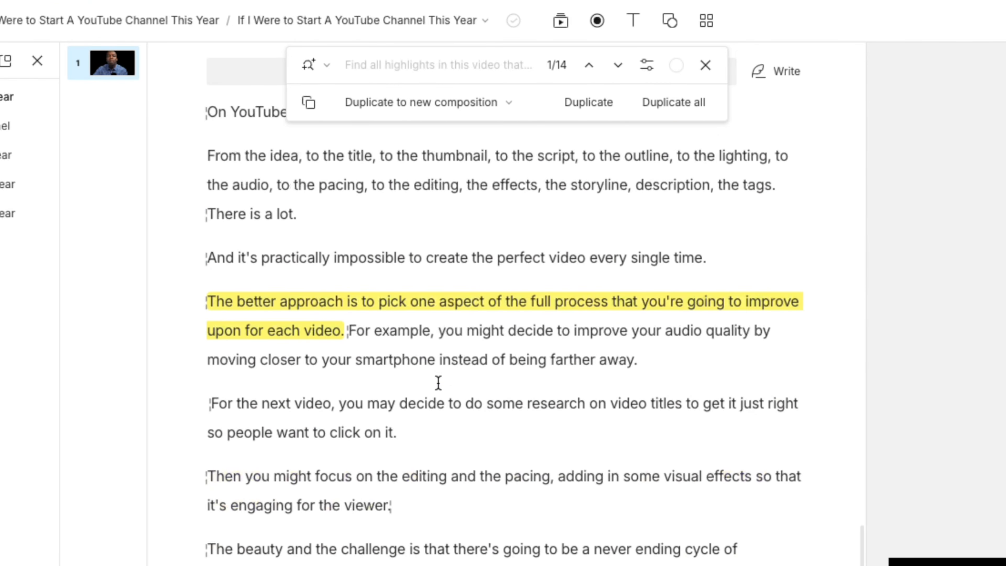
scroll(437, 383, "down", 20)
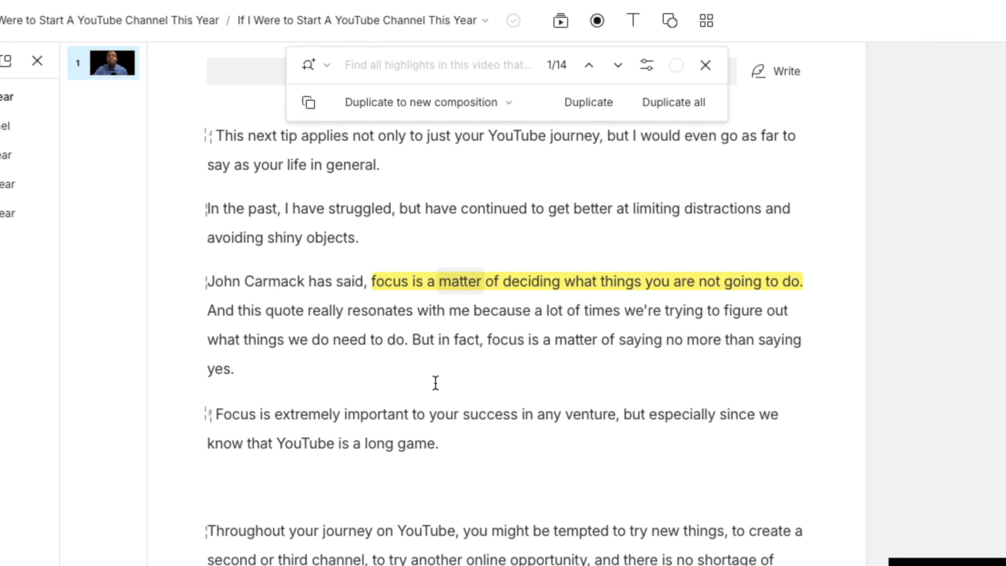
scroll(436, 383, "down", 20)
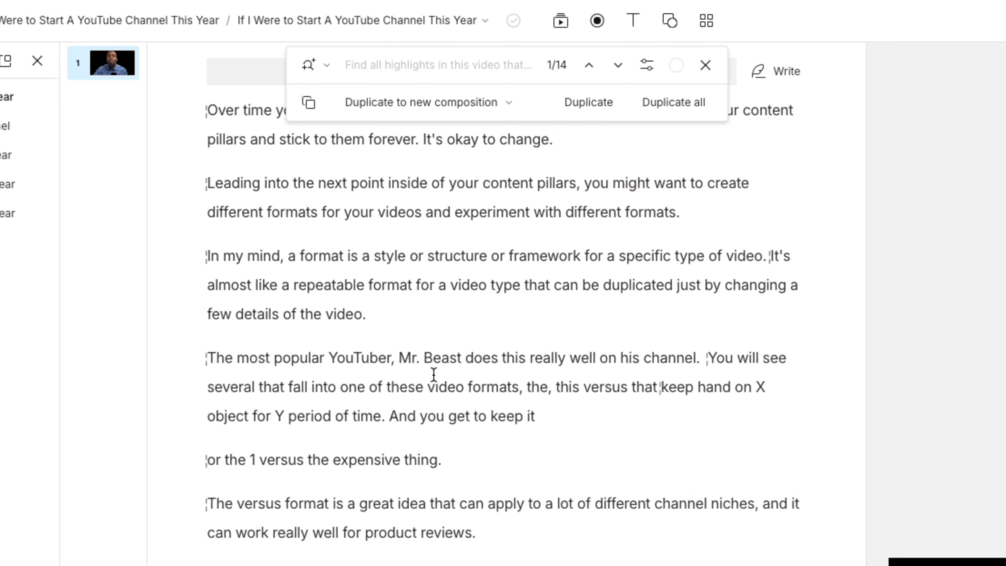
scroll(434, 377, "down", 5)
scroll(434, 375, "down", 8)
scroll(434, 375, "up", 5)
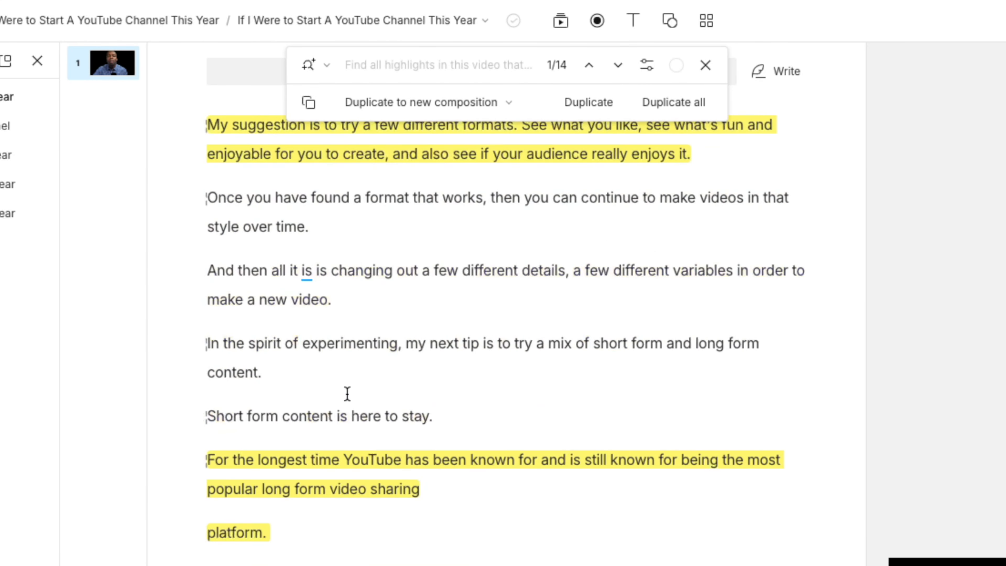
Step: Select the script's whole opening paragraph, have AI draft a shortened version of it, and start over without applying the draft
scroll(414, 432, "down", 1)
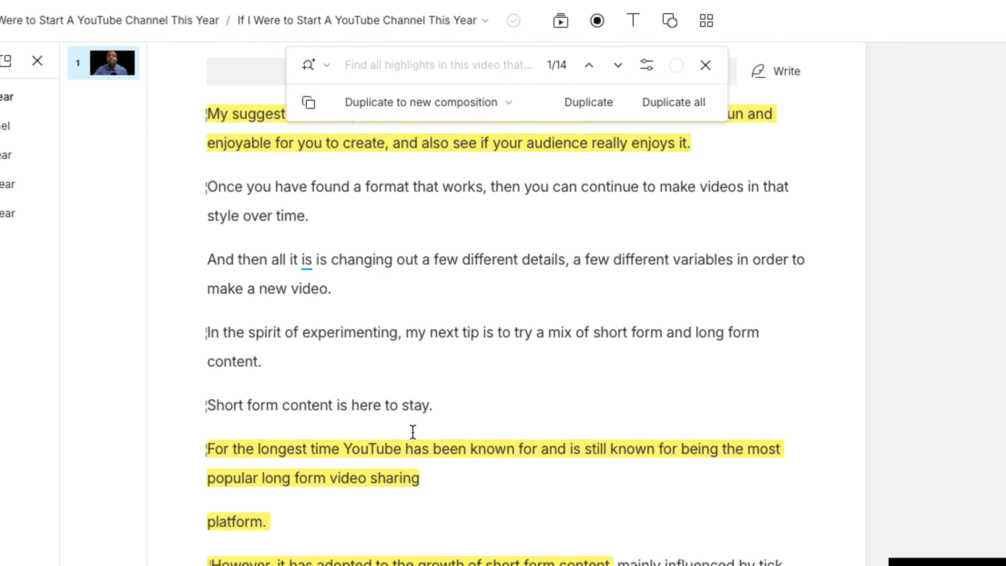
scroll(413, 433, "up", 15)
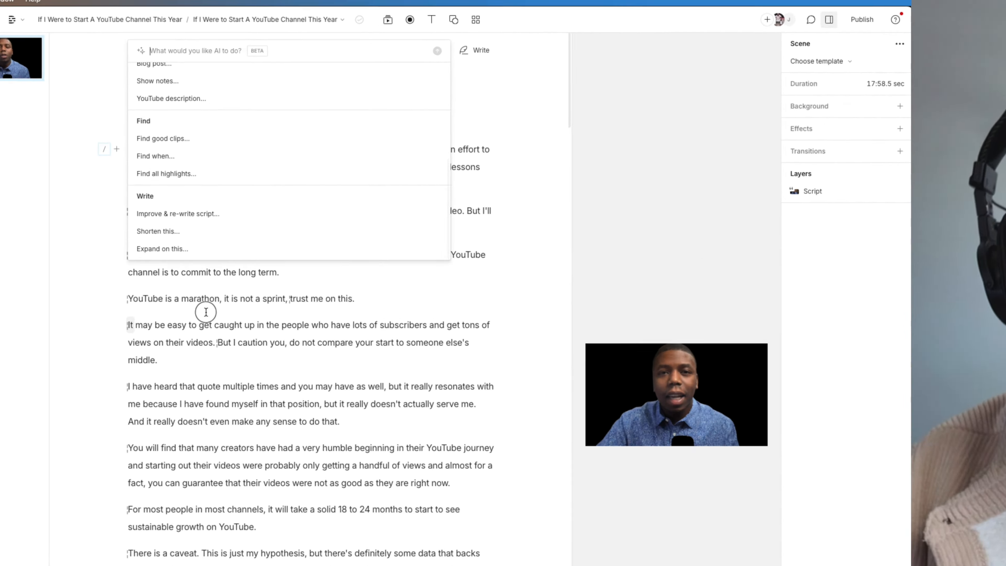
left_click(182, 229)
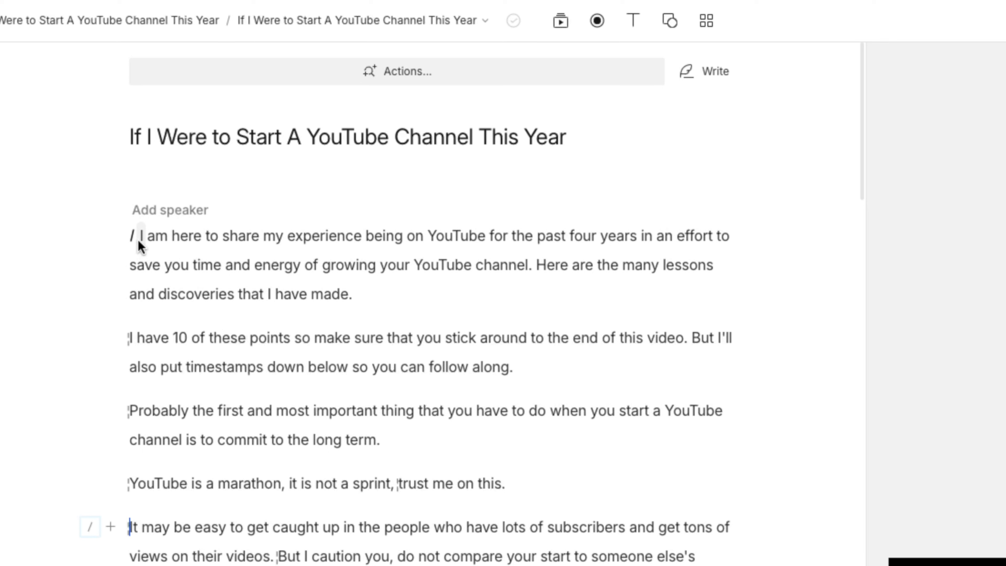
left_click(137, 239)
left_click_drag(352, 293, 141, 238)
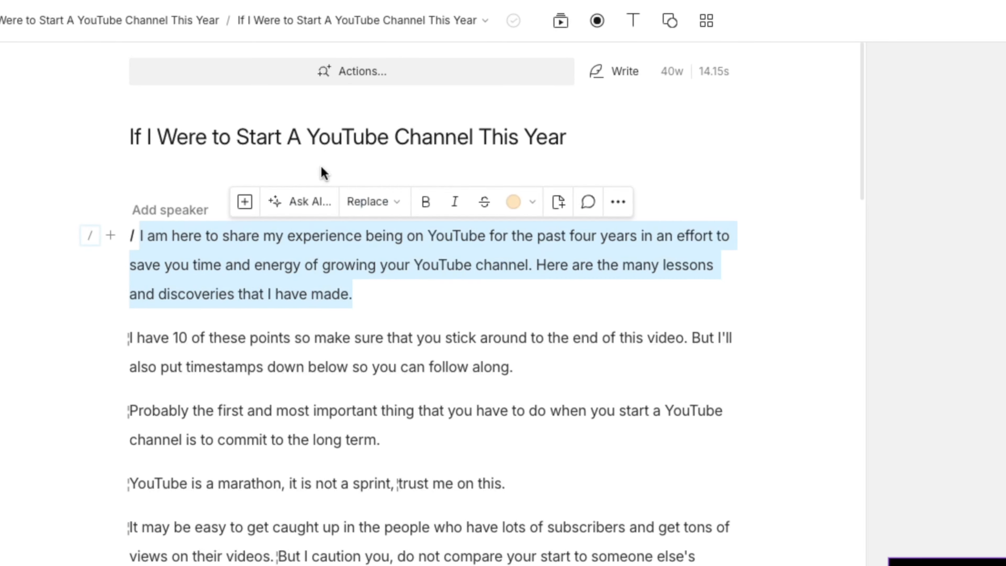
left_click(321, 206)
scroll(267, 359, "down", 8)
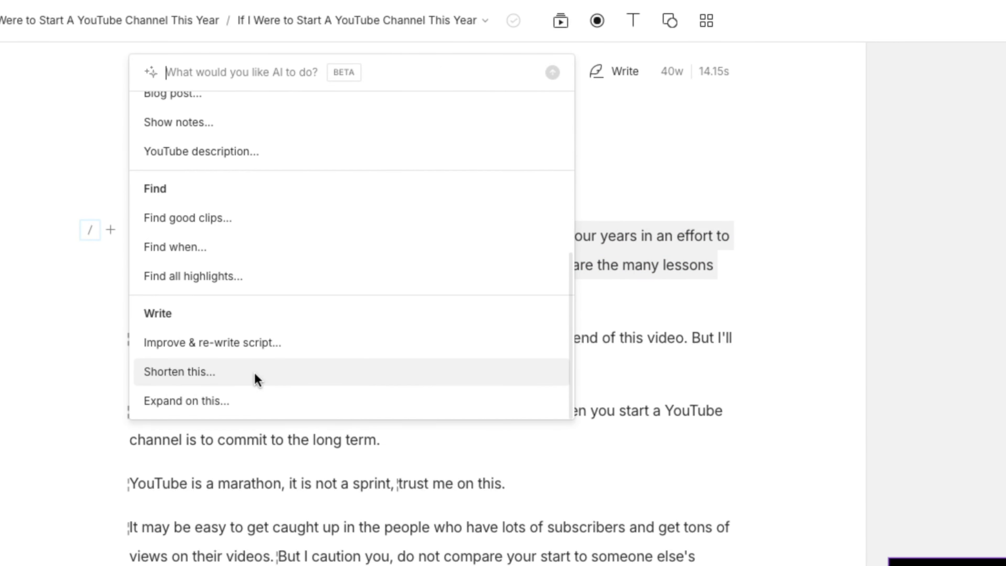
left_click(257, 372)
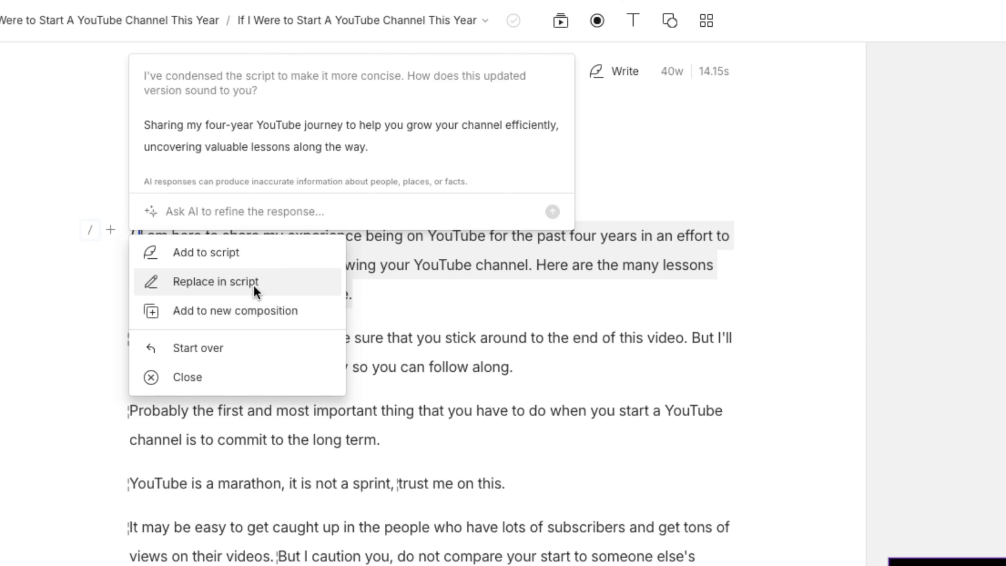
left_click(262, 357)
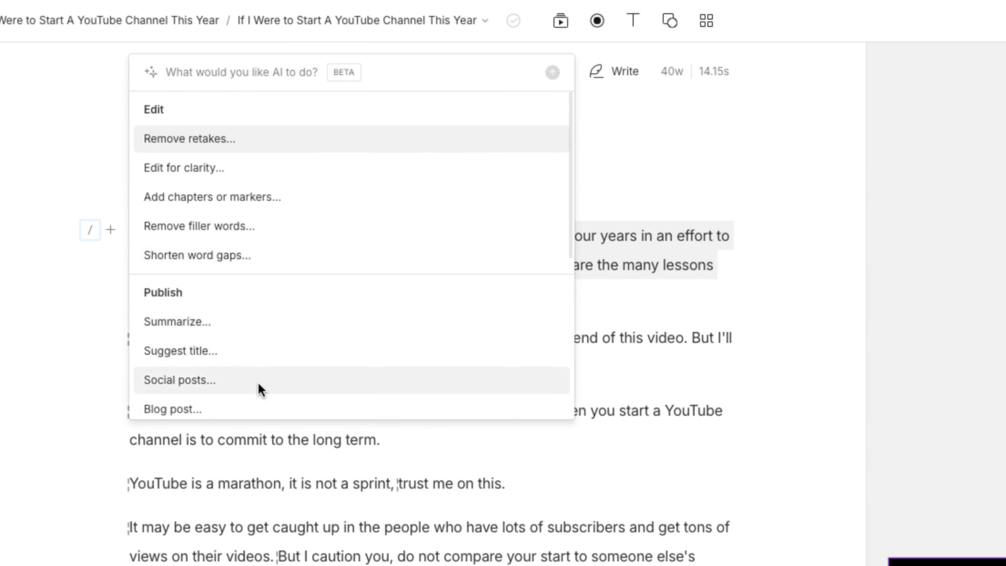
Step: Have AI draft an updated script that expands further on the selected opening paragraph's topics, and review the draft from its beginning
scroll(254, 387, "down", 5)
left_click(244, 400)
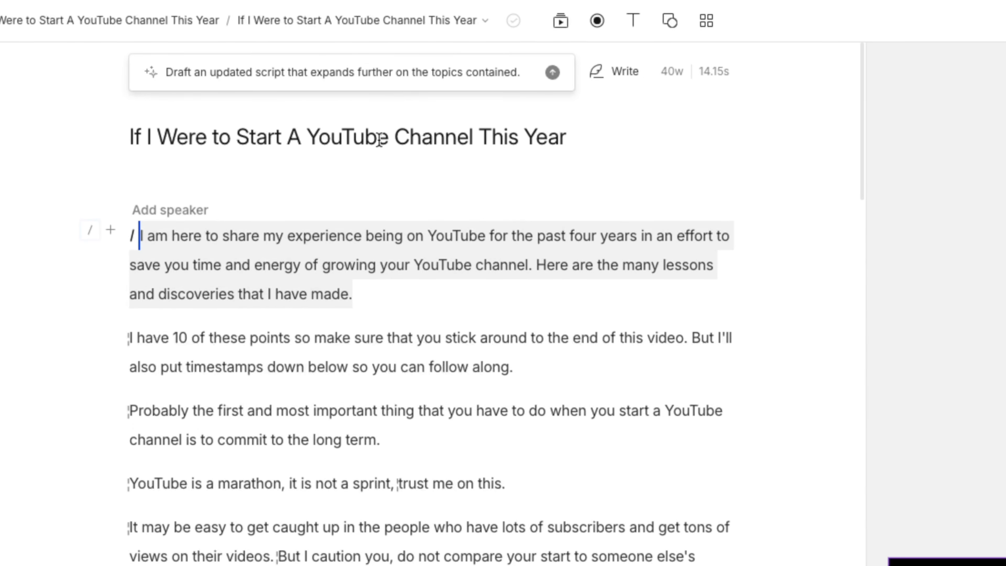
key("Return")
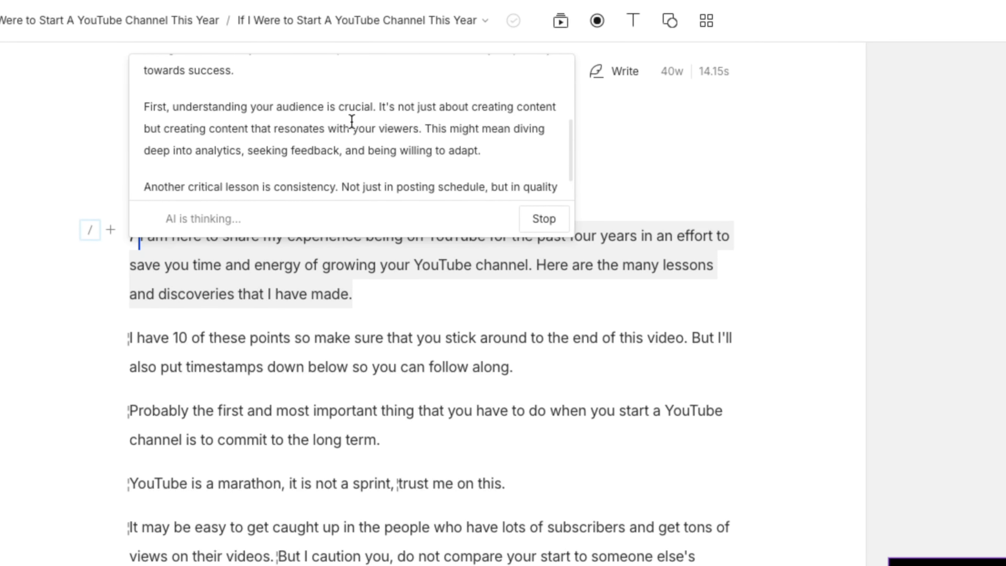
scroll(352, 122, "up", 4)
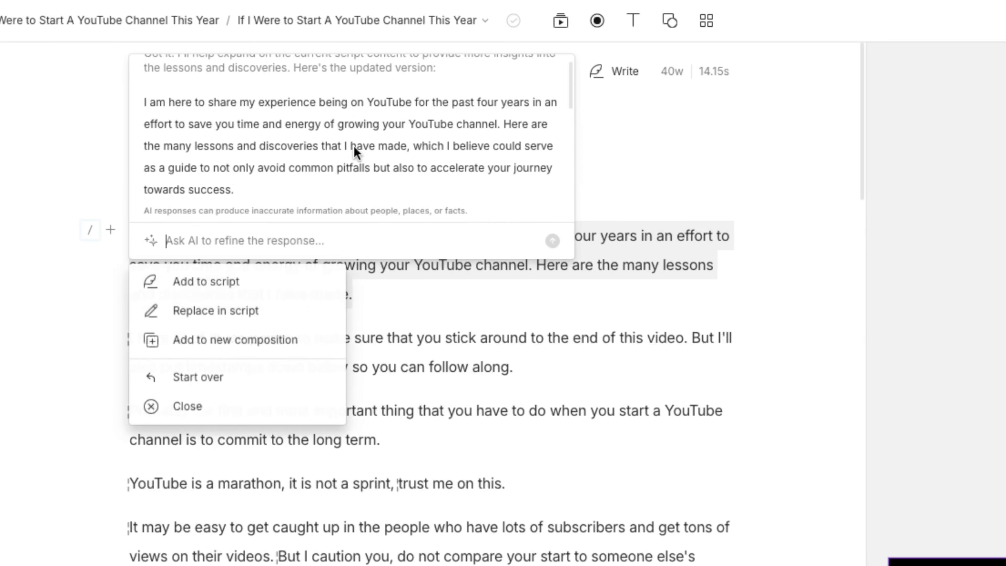
scroll(355, 148, "up", 5)
scroll(354, 149, "up", 3)
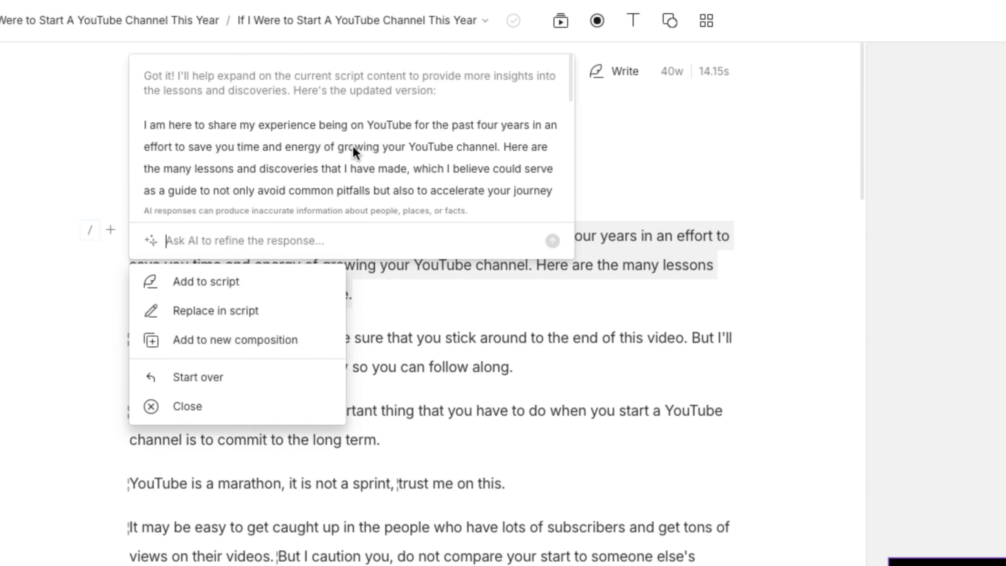